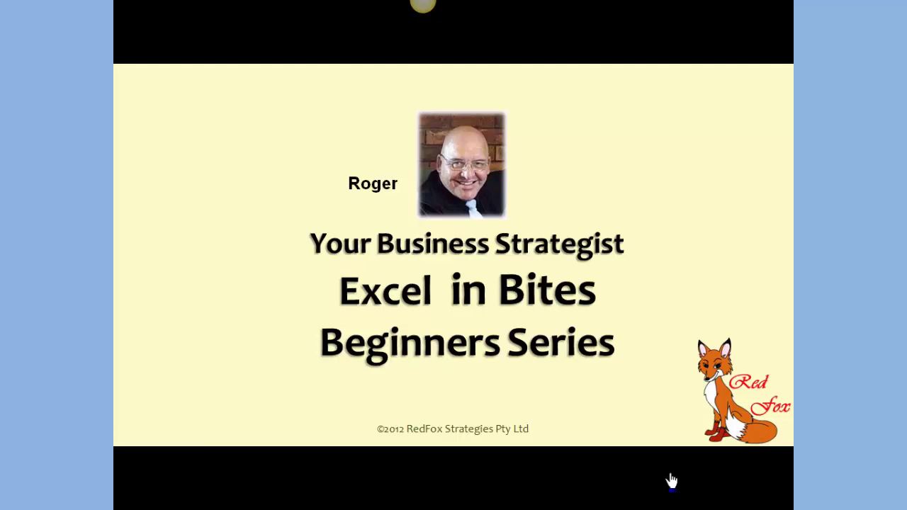
Step: Advance the Excel in Bites slideshow past the bullet slide to the module title slide
click(671, 481)
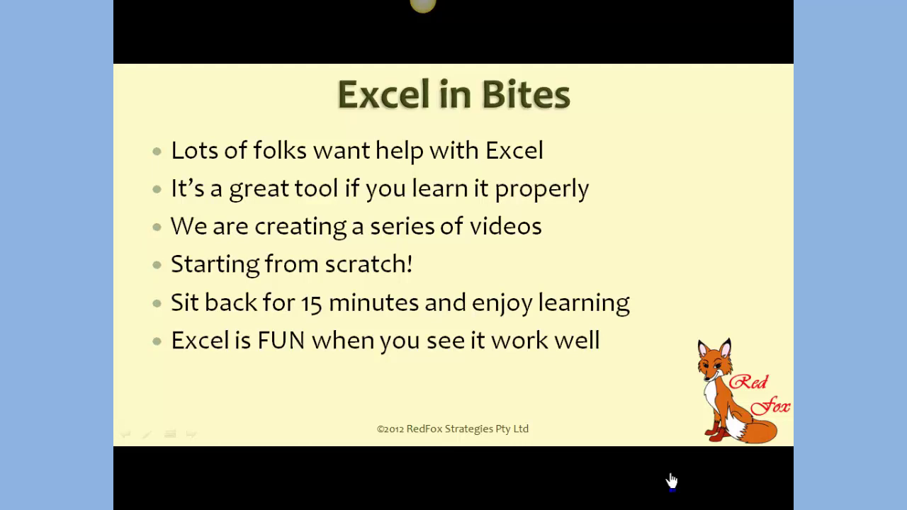
click(693, 482)
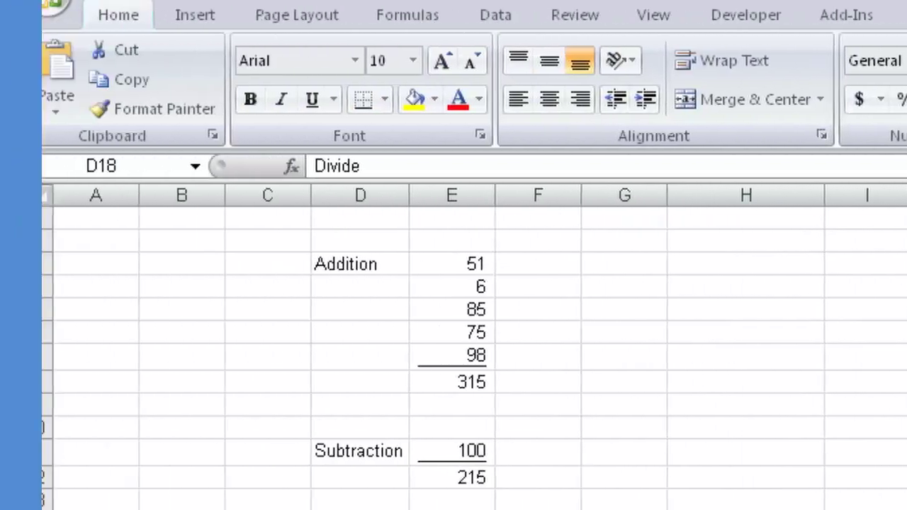
click(474, 380)
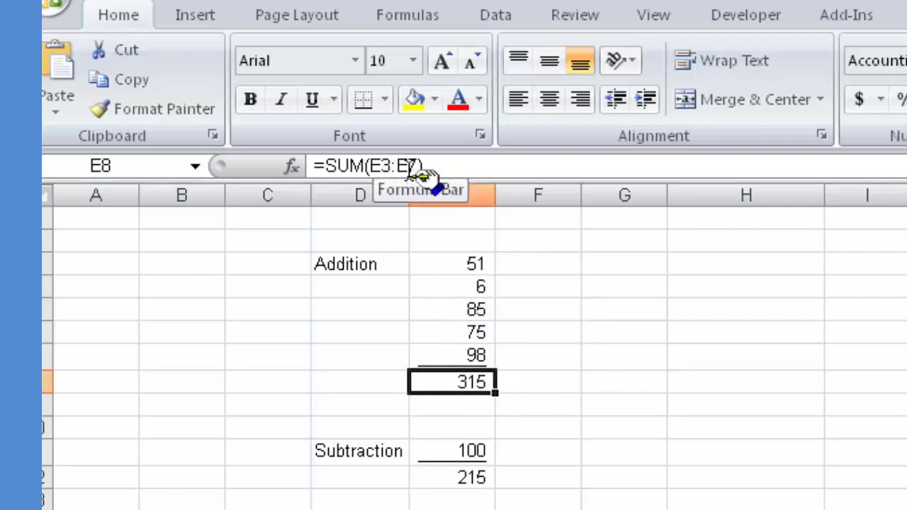
double_click(466, 381)
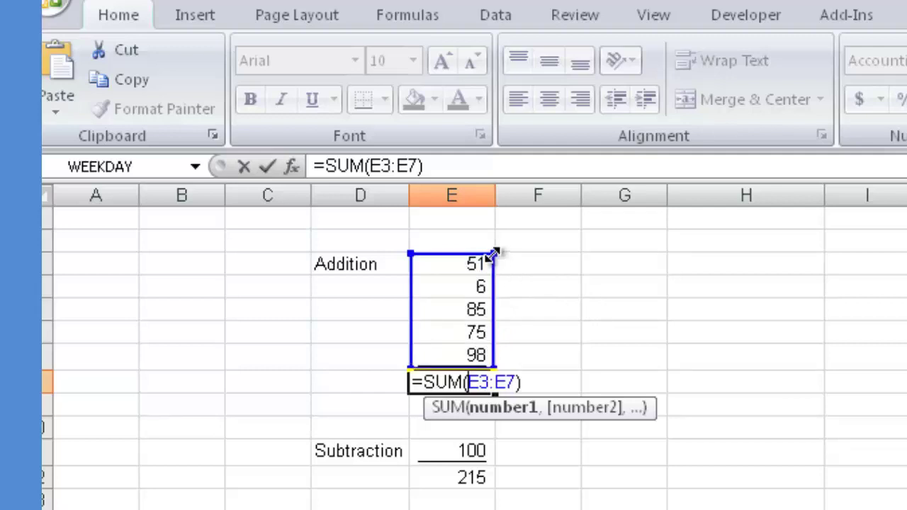
drag(493, 255, 520, 245)
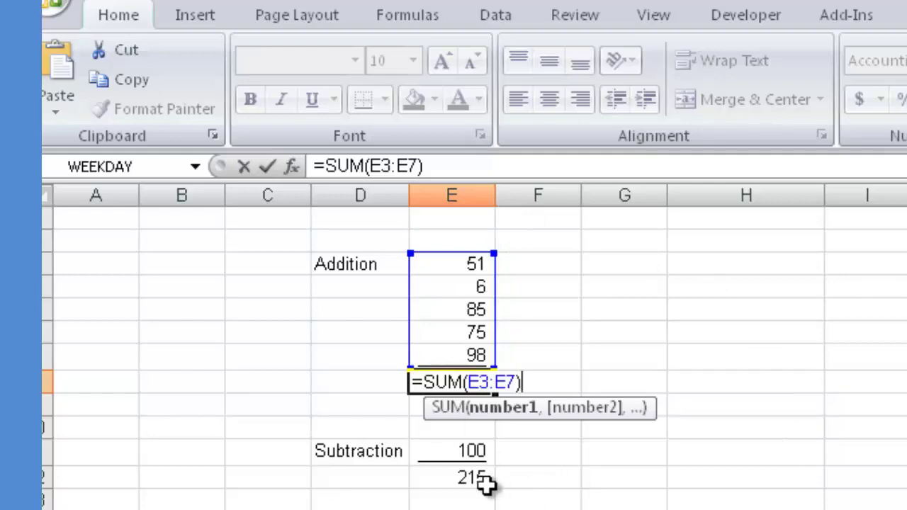
key(ctrl+Return)
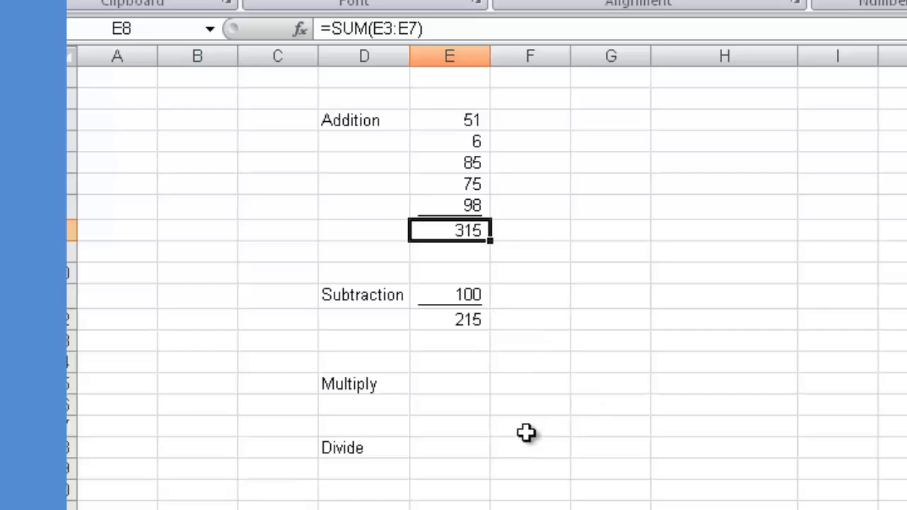
Step: Enter the value 2 in cell E15 next to the Multiply label
click(459, 384)
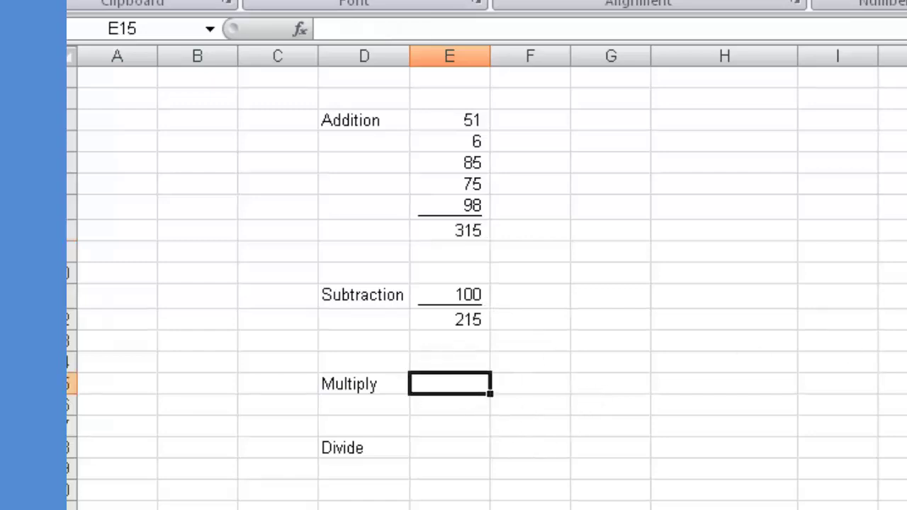
text(2)
key(ctrl+Return)
click(454, 405)
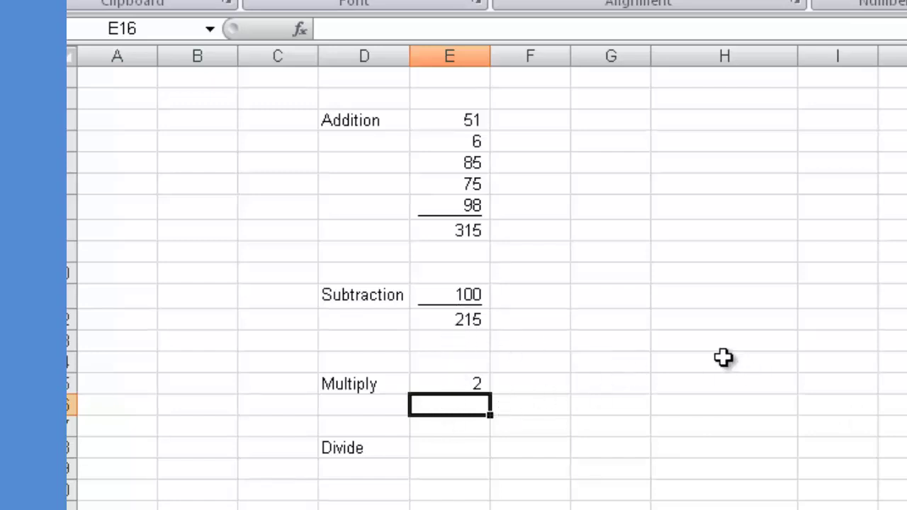
text(=)
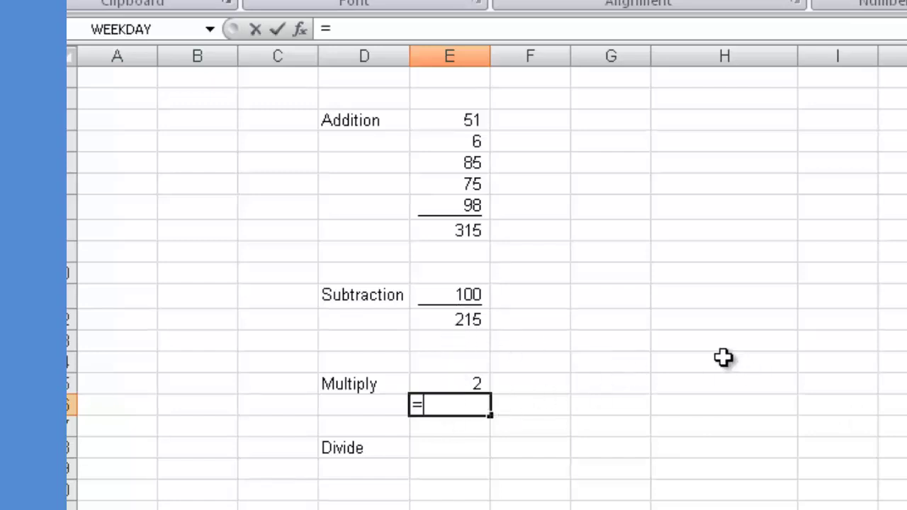
click(470, 321)
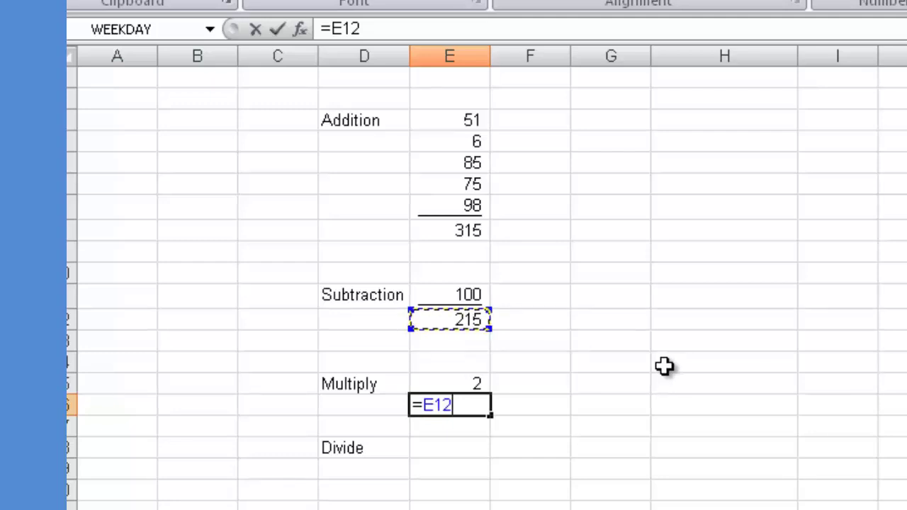
text(*)
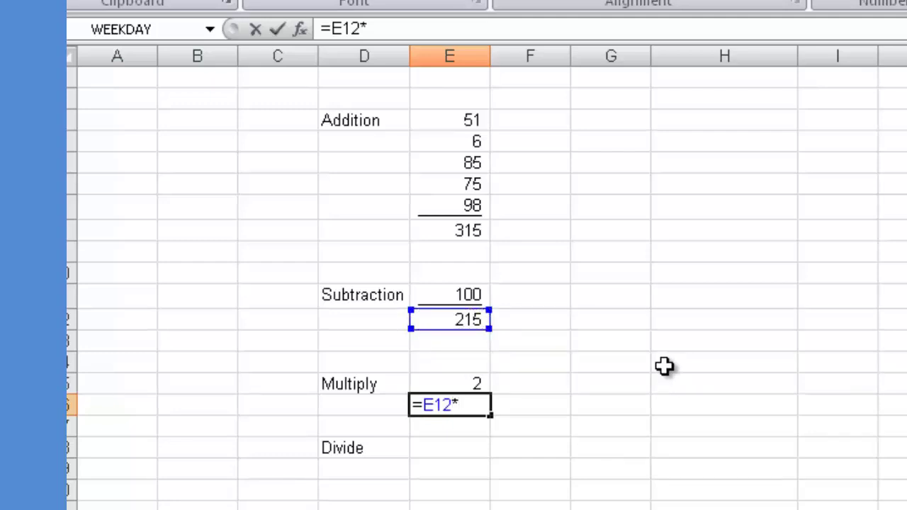
click(477, 383)
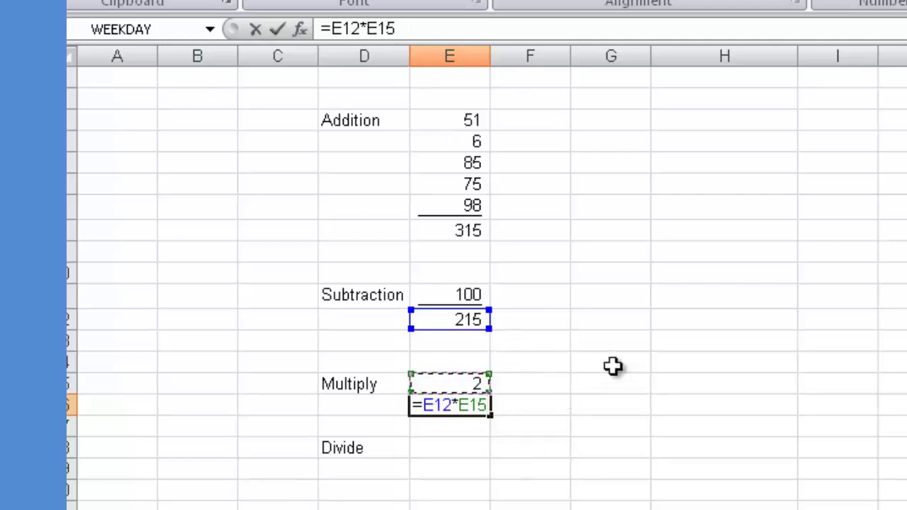
key(ctrl+Return)
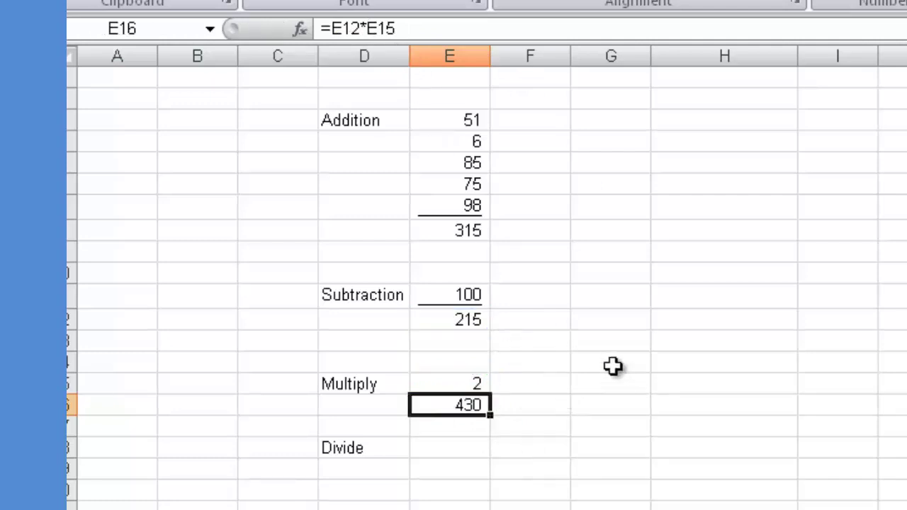
double_click(475, 404)
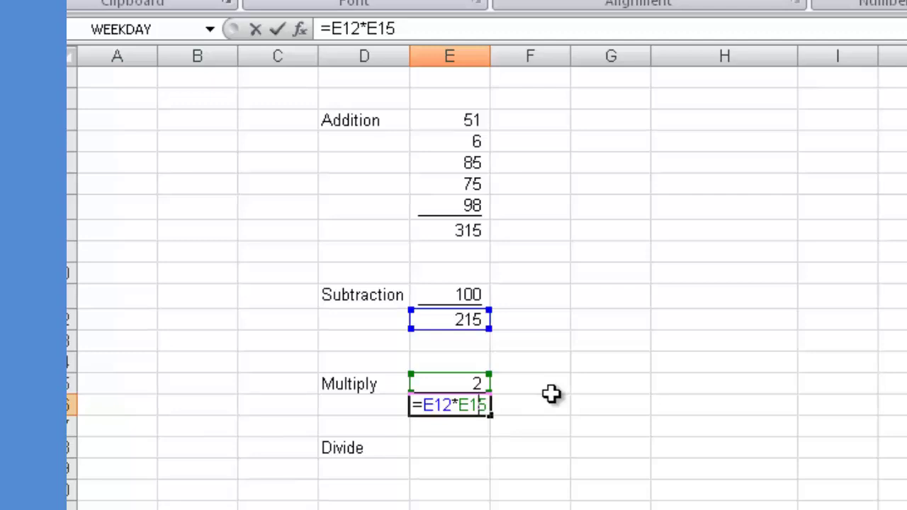
key(Left)
key(ctrl+Return)
key(Delete)
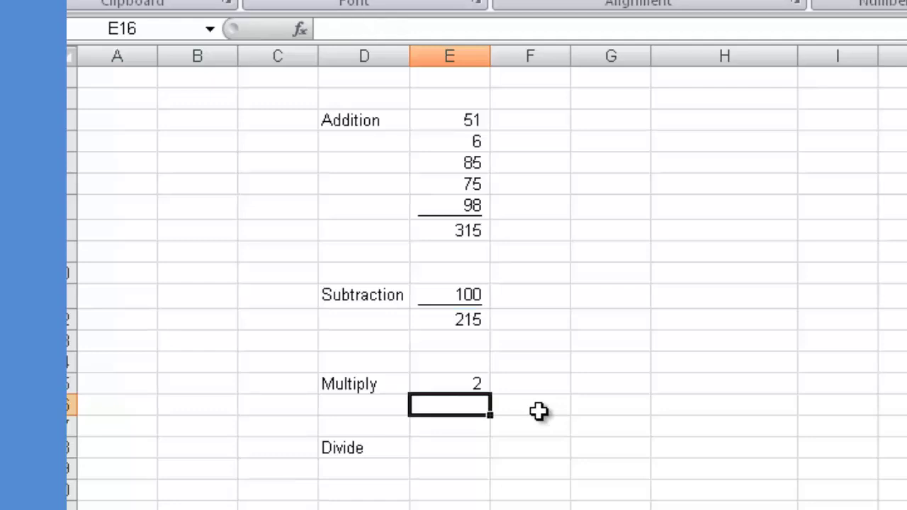
Step: Enter the formula =E15*E12 in E16 so it shows 430
text(=)
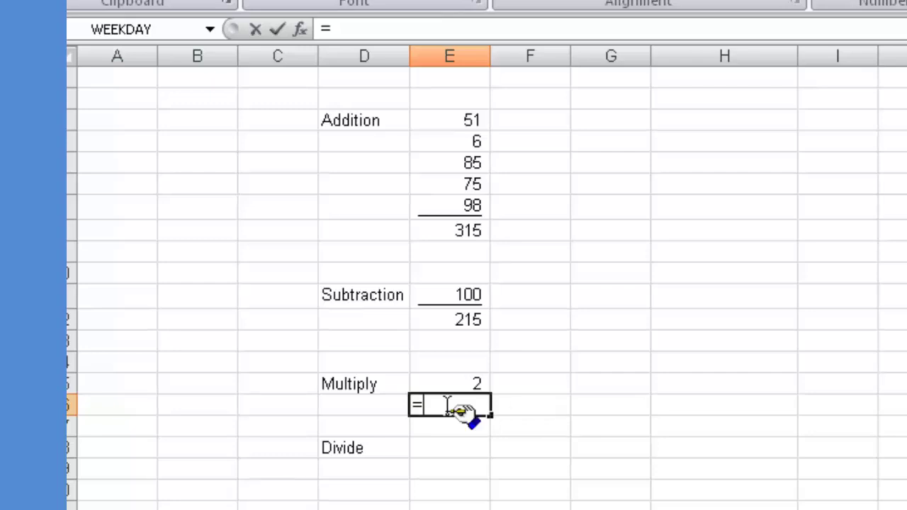
click(466, 380)
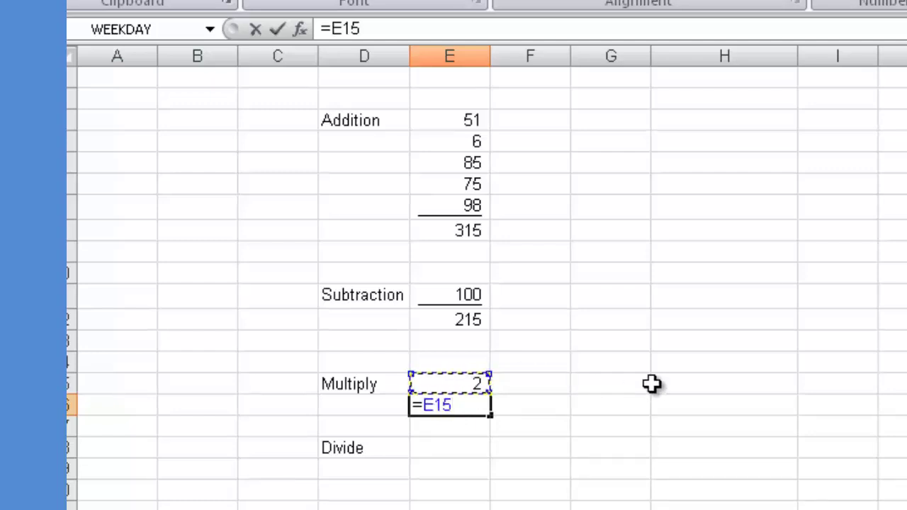
text(*)
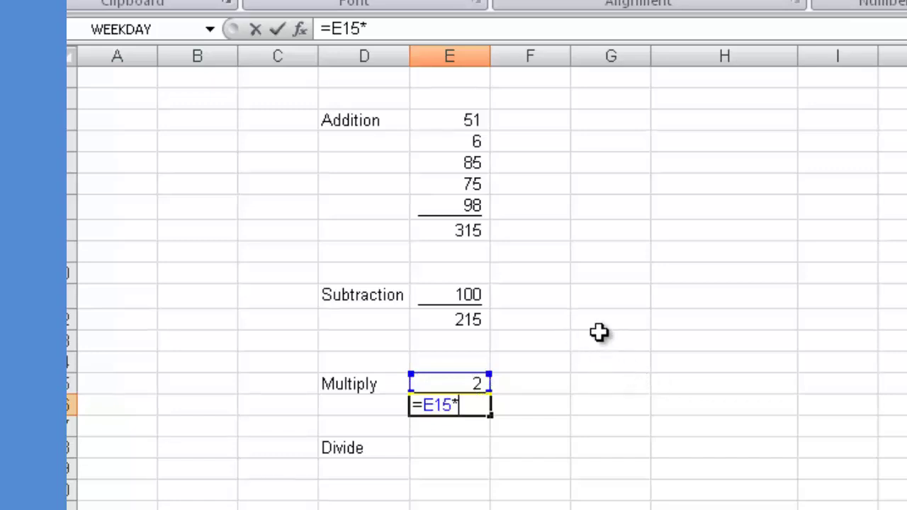
click(482, 316)
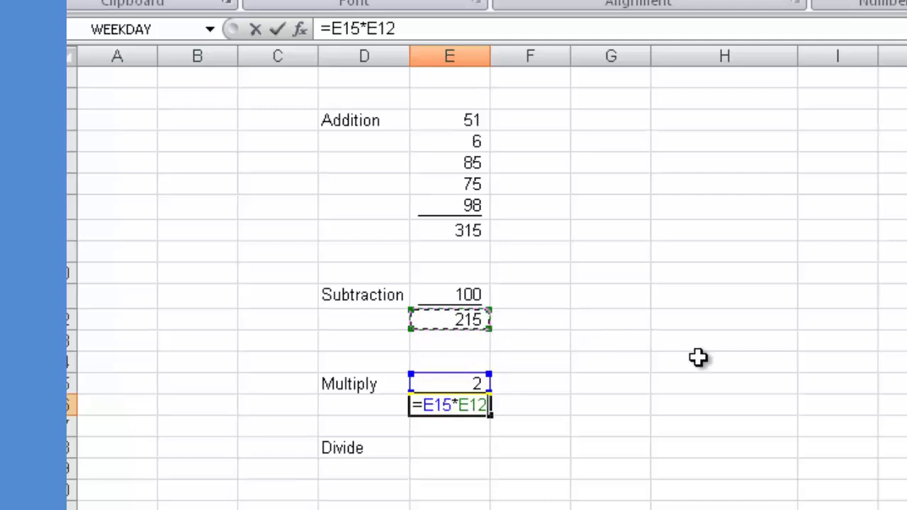
key(ctrl+Return)
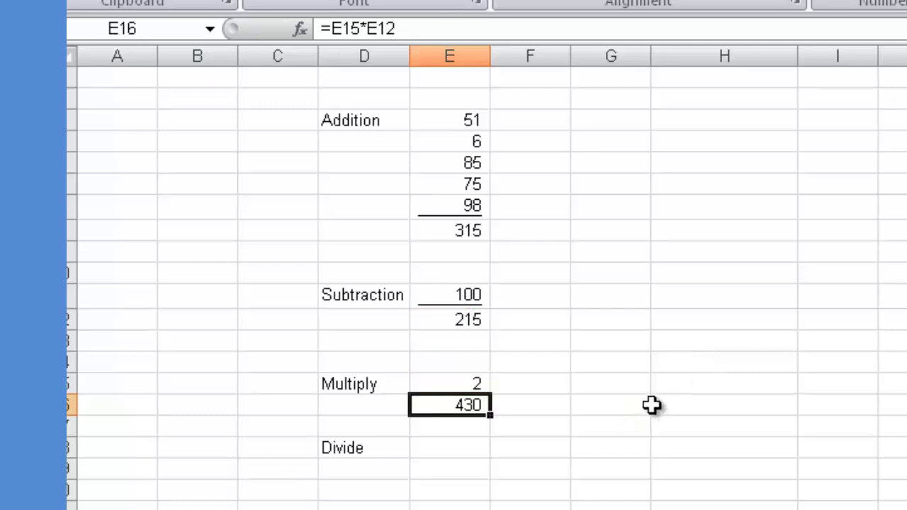
Step: Enter 3 in E14 and 6 in E13 above the Multiply value
click(478, 362)
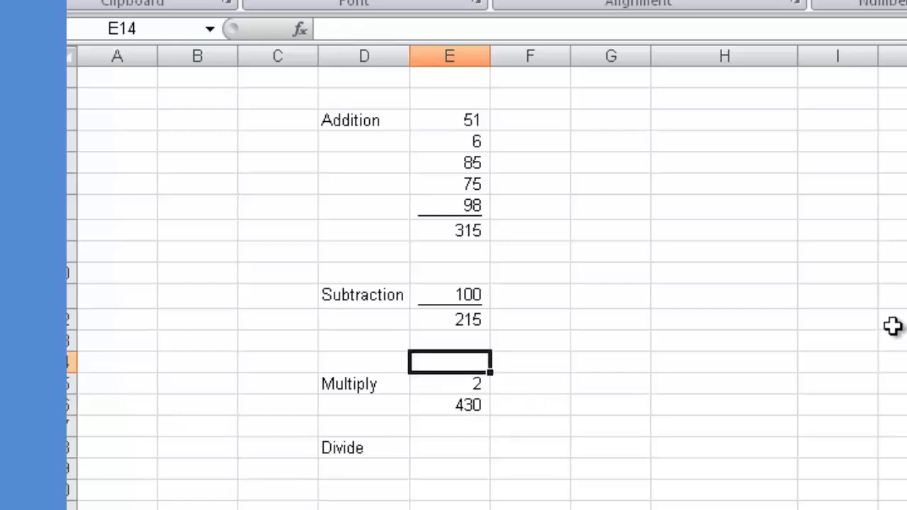
text(3)
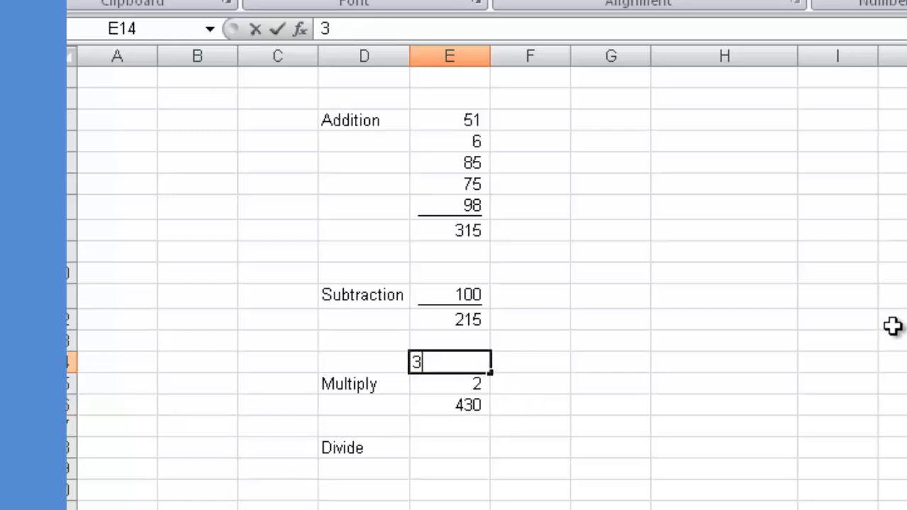
key(ctrl+Return)
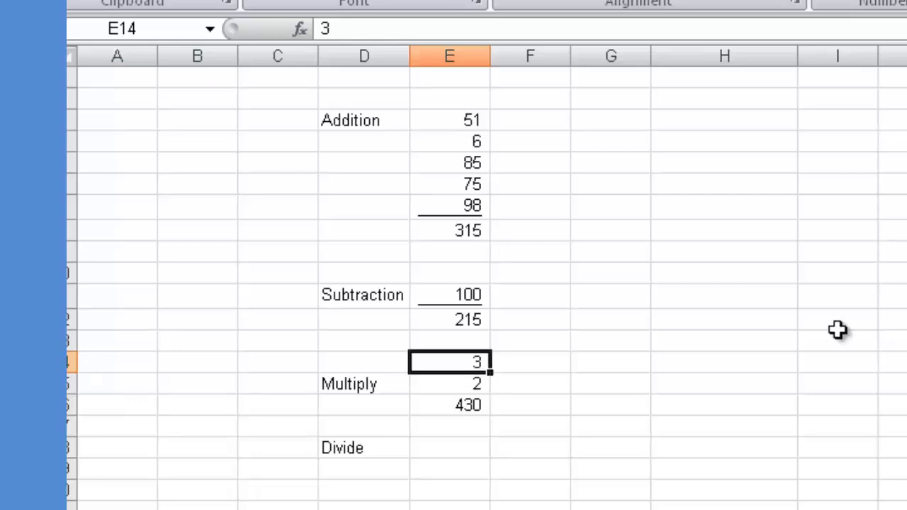
click(475, 343)
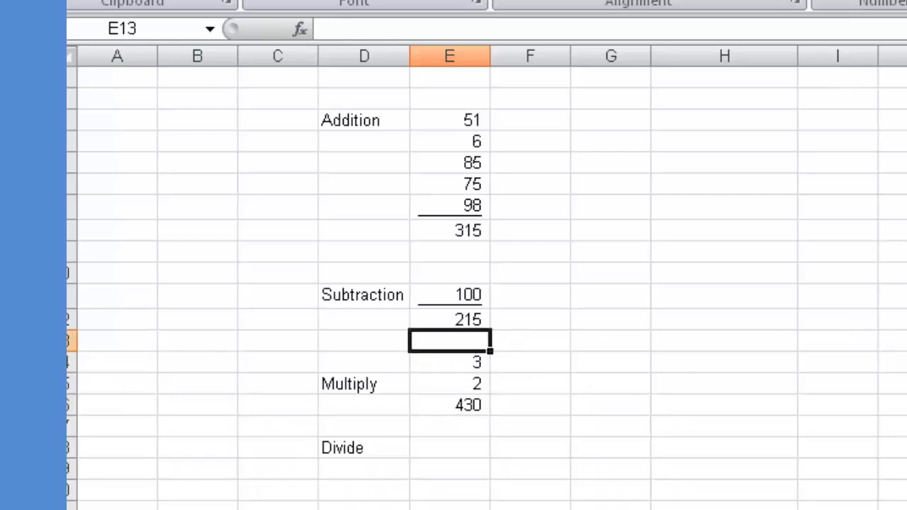
text(6)
key(ctrl+Return)
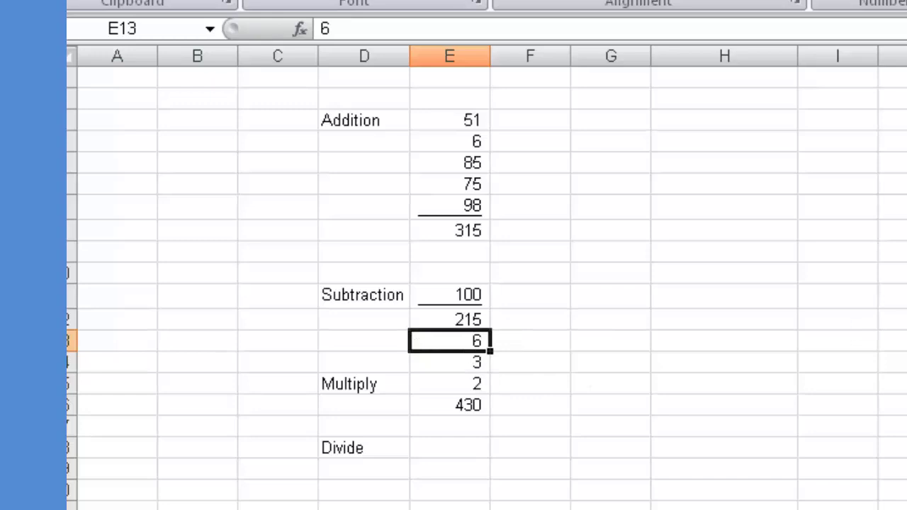
Step: Replace the E16 formula with =E12*E13*E14*E15, giving 7,740
click(469, 404)
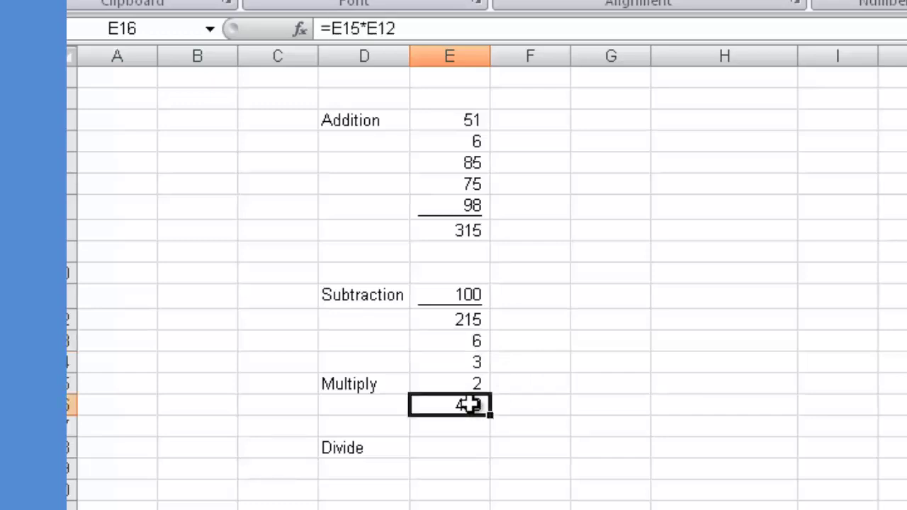
key(Delete)
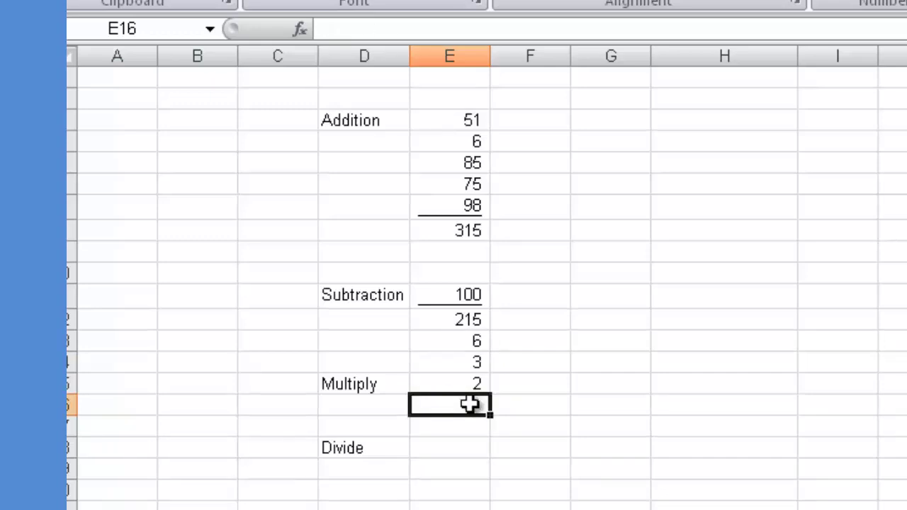
text(=)
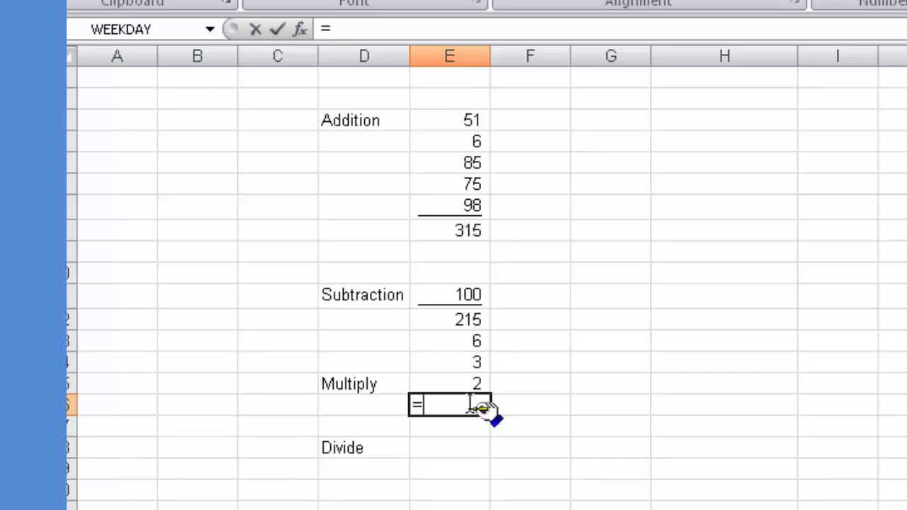
click(470, 318)
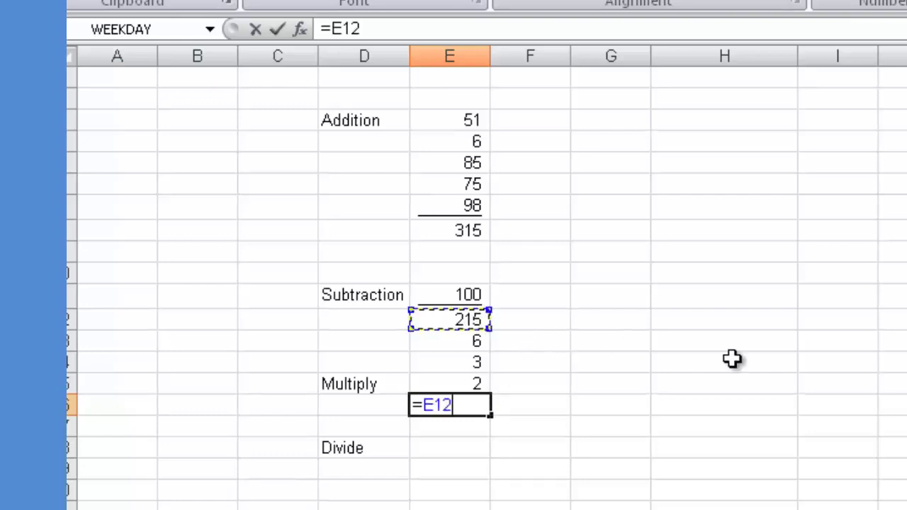
text(*)
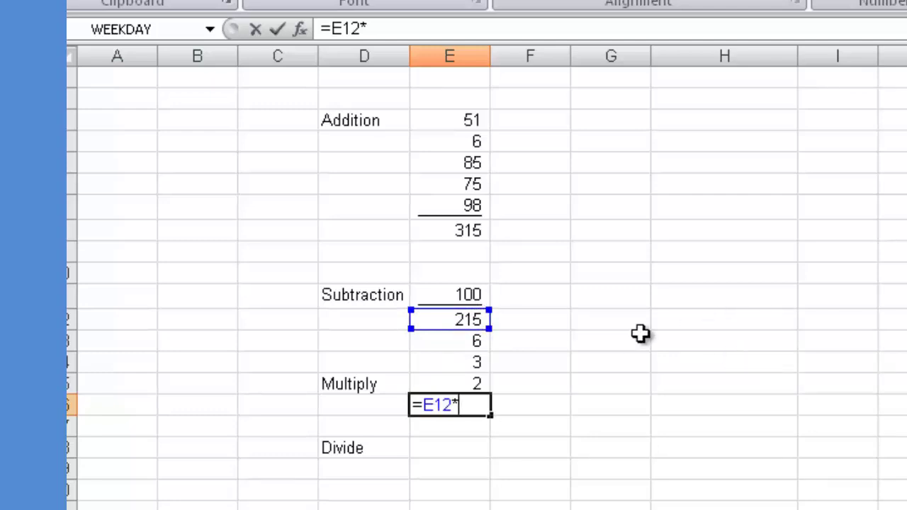
click(481, 341)
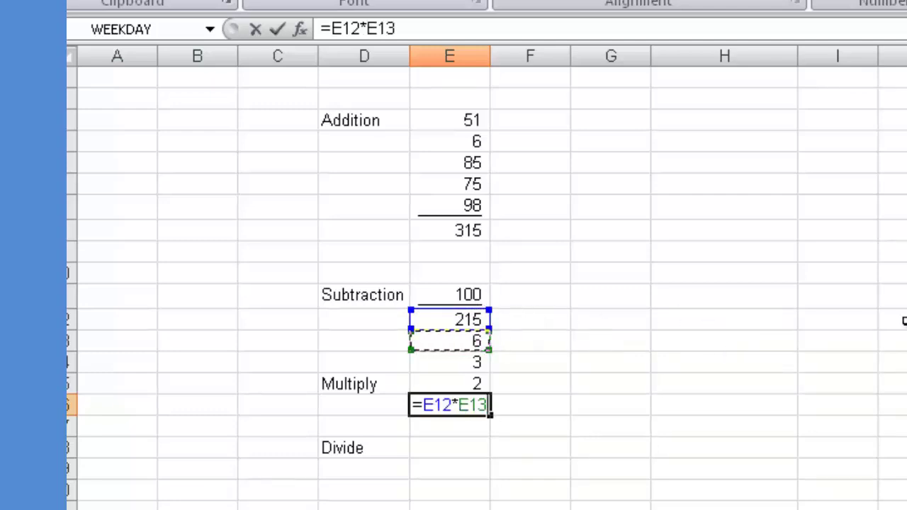
text(*)
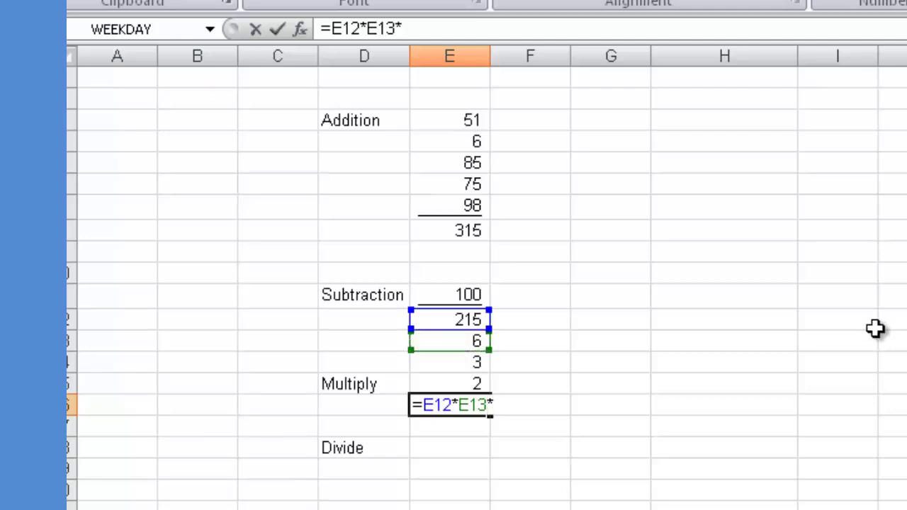
click(467, 364)
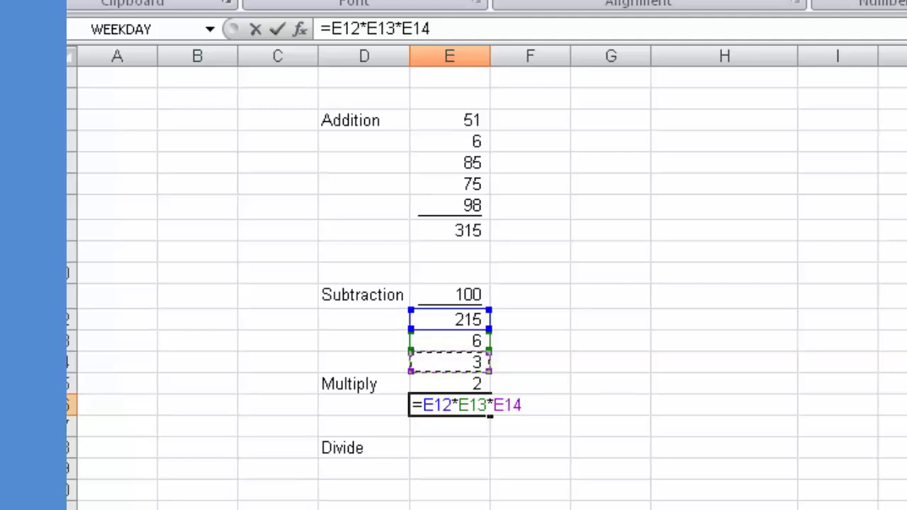
text(*)
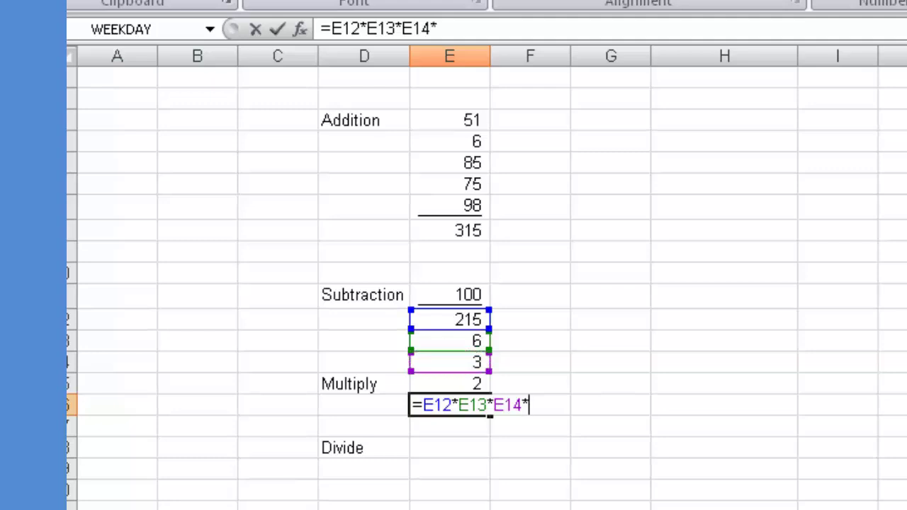
click(482, 380)
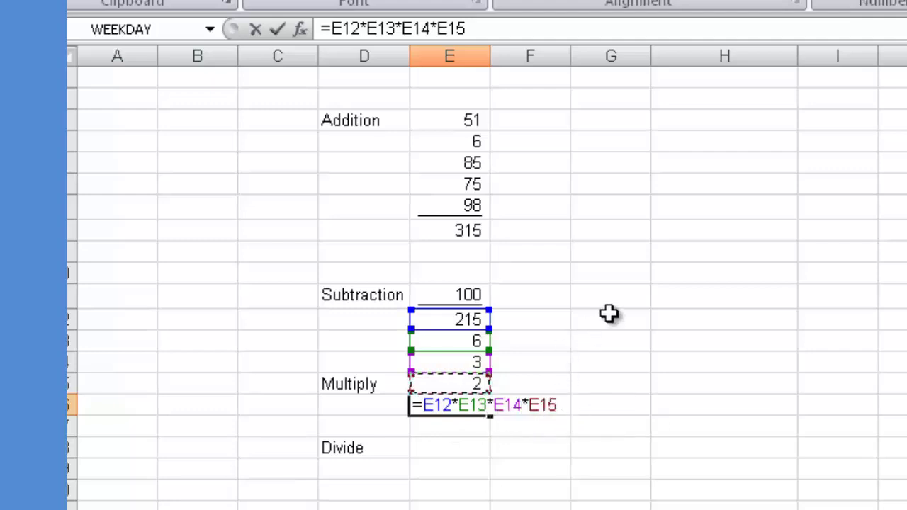
key(ctrl+Return)
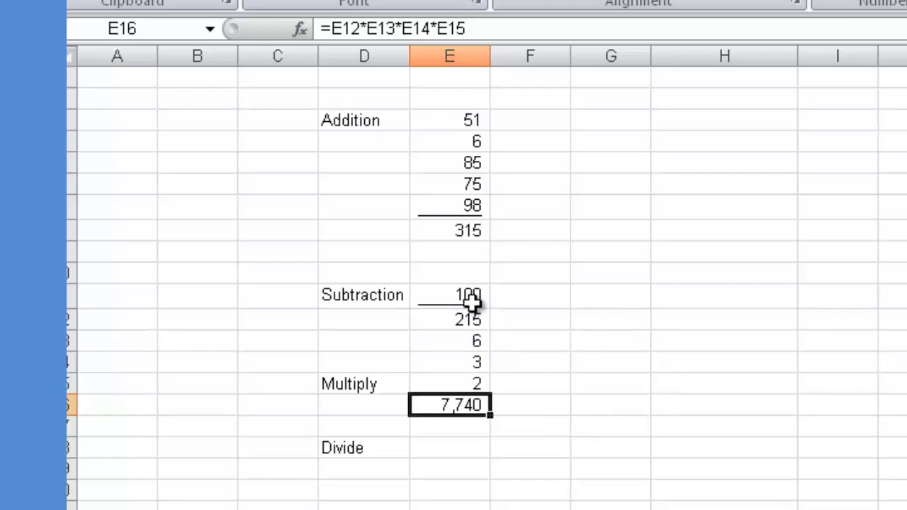
Step: Format column E as Accounting with 0 decimals and no currency symbol
click(459, 51)
right_click(445, 250)
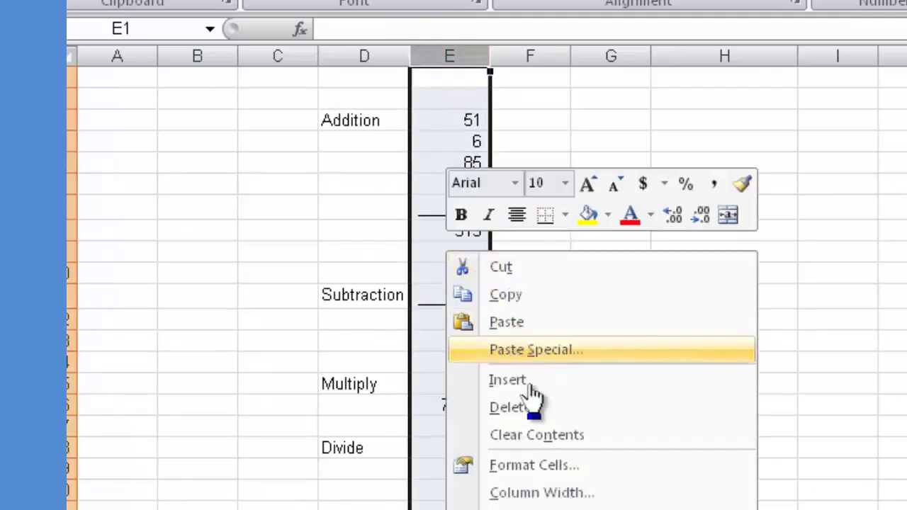
click(659, 465)
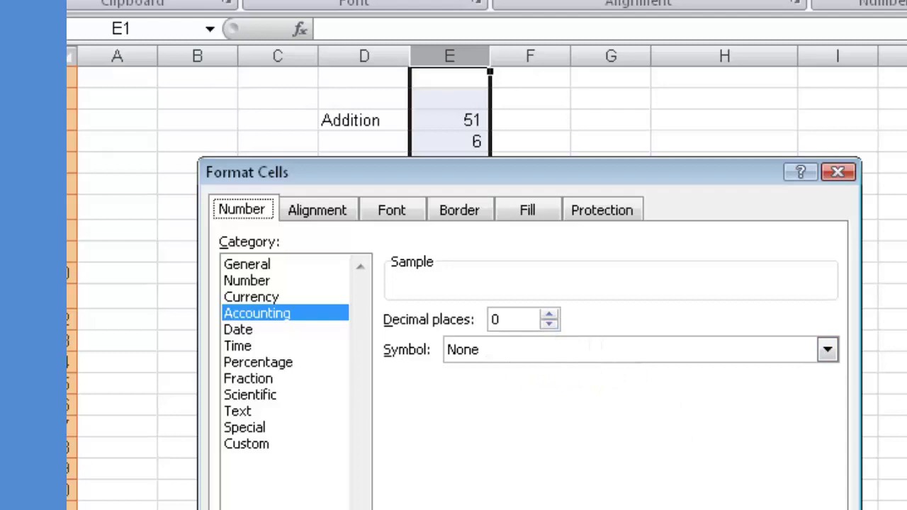
key(Return)
Step: Underline the 2 in E15 above the product
click(546, 425)
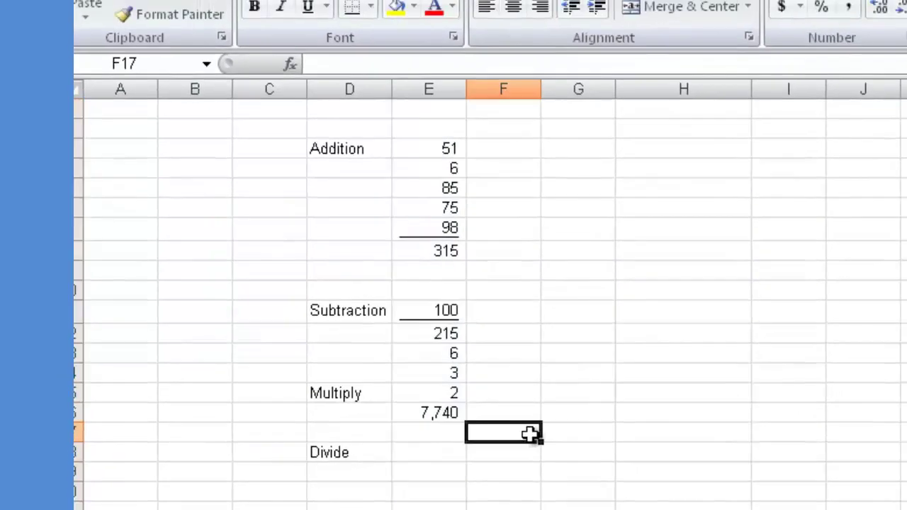
click(450, 393)
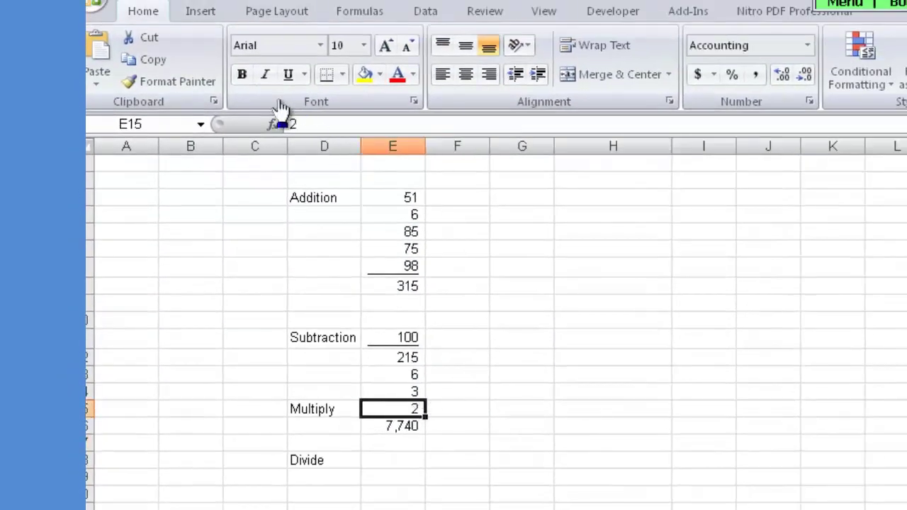
click(287, 75)
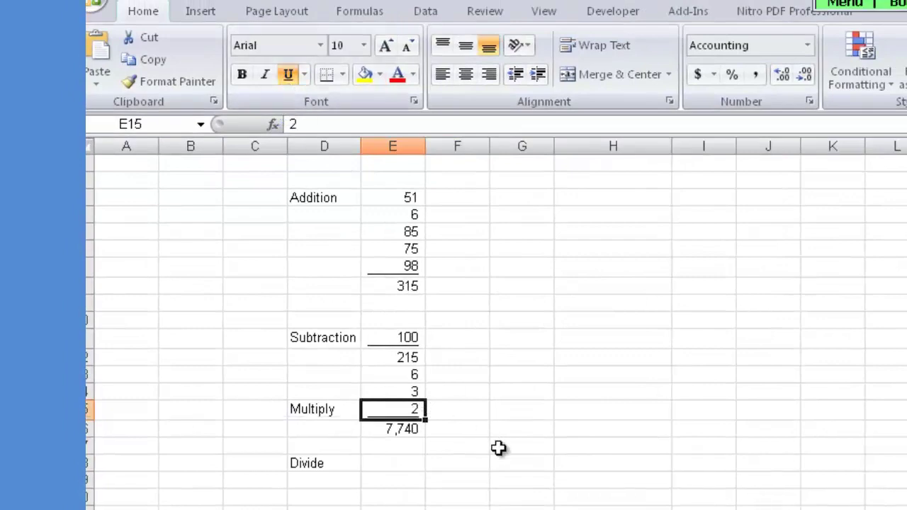
click(486, 428)
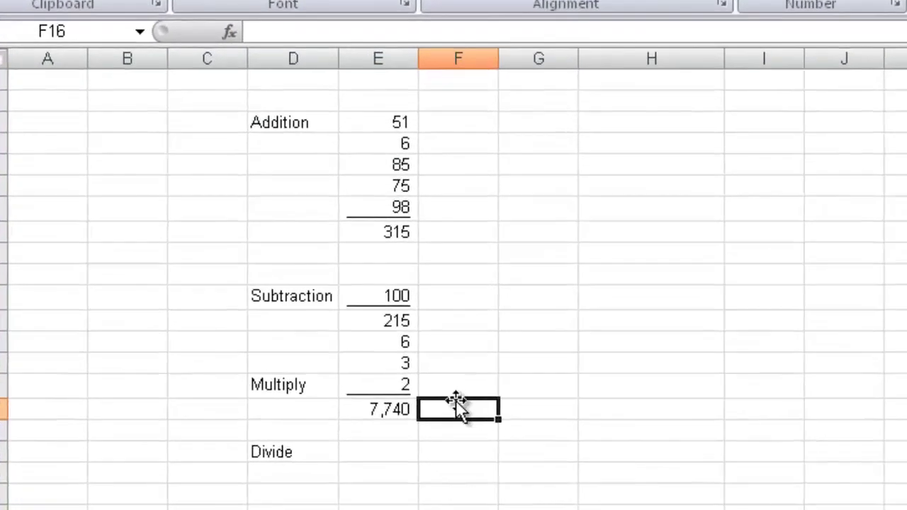
Step: Delete the 6 and 3 in E13:E14 so E16's product shows a dash
click(378, 410)
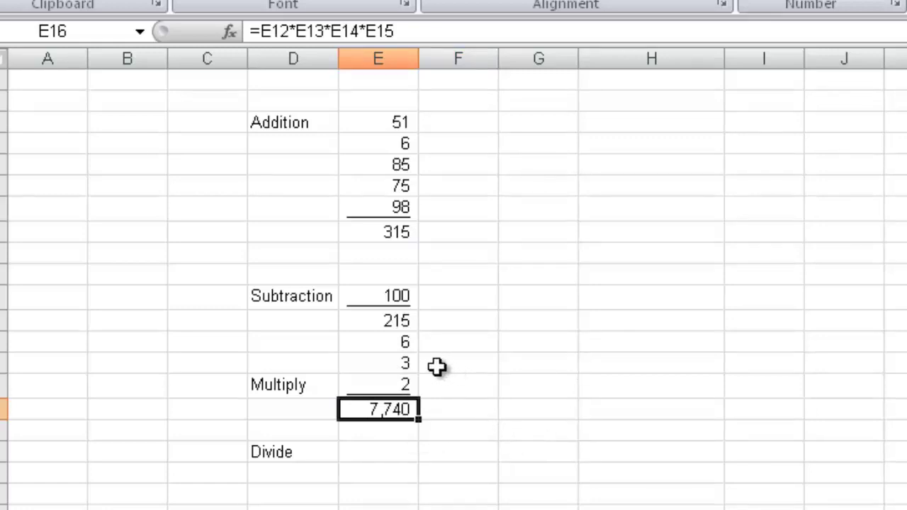
click(401, 343)
drag(400, 343, 403, 360)
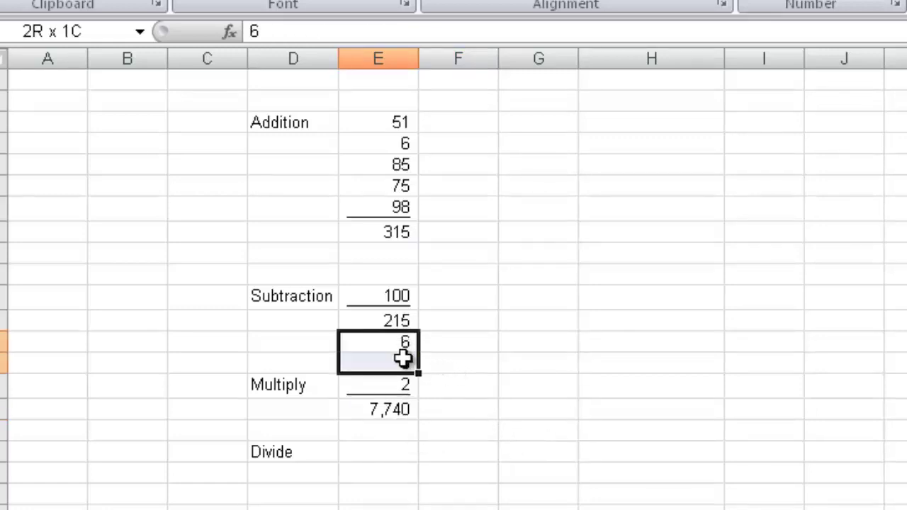
key(Delete)
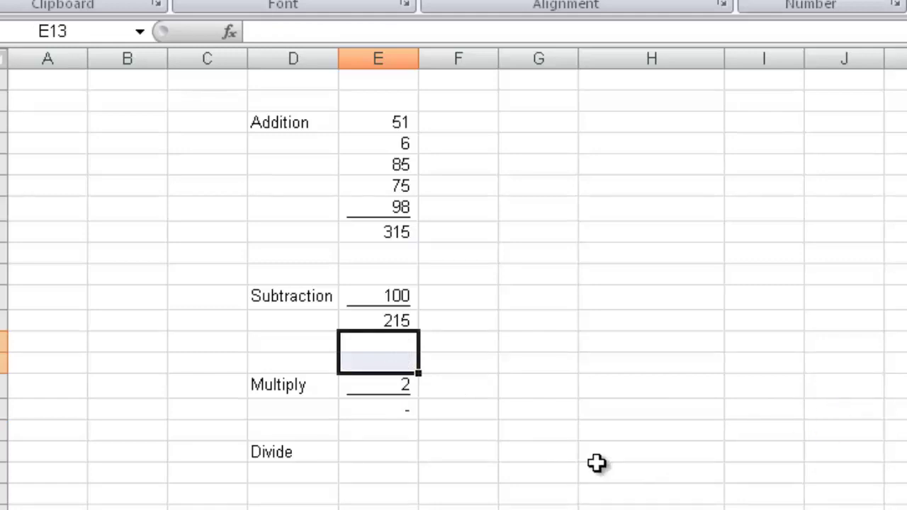
click(403, 414)
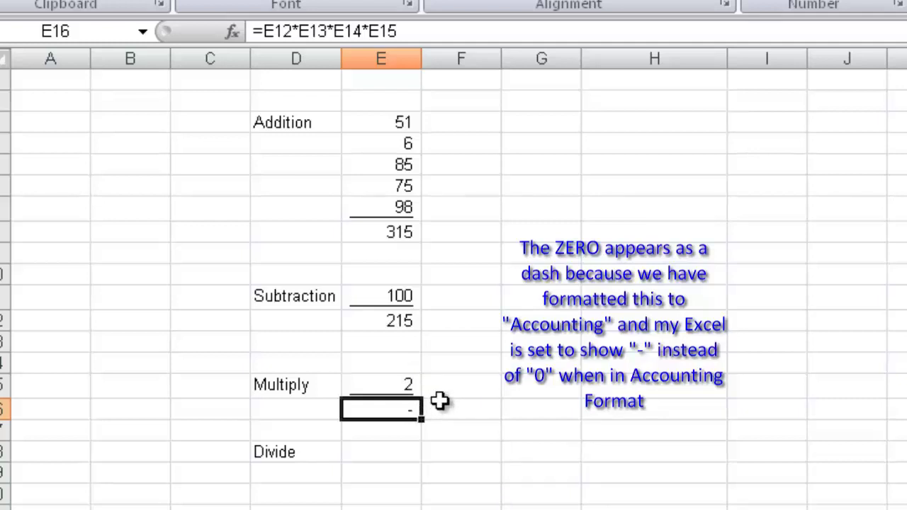
Step: Remove the *E13 and *E14 terms so E16 reads =E12*E15, showing 430
double_click(390, 409)
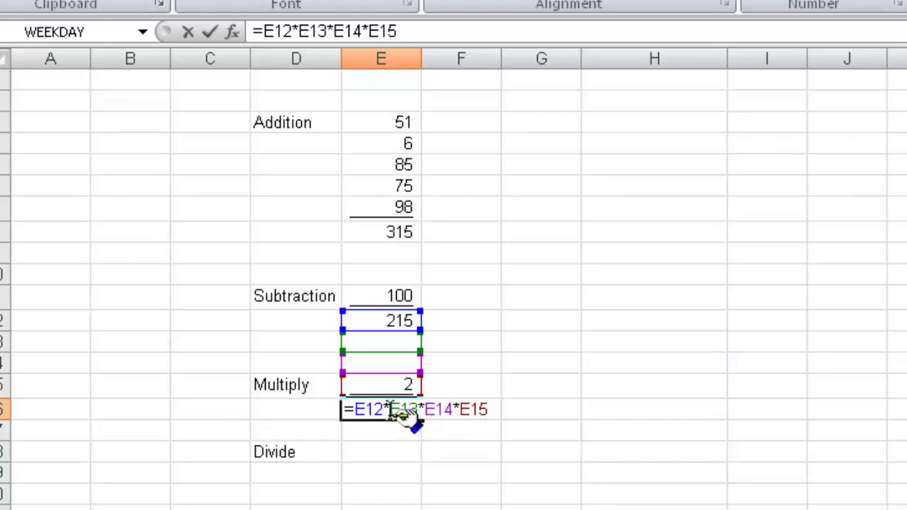
click(294, 31)
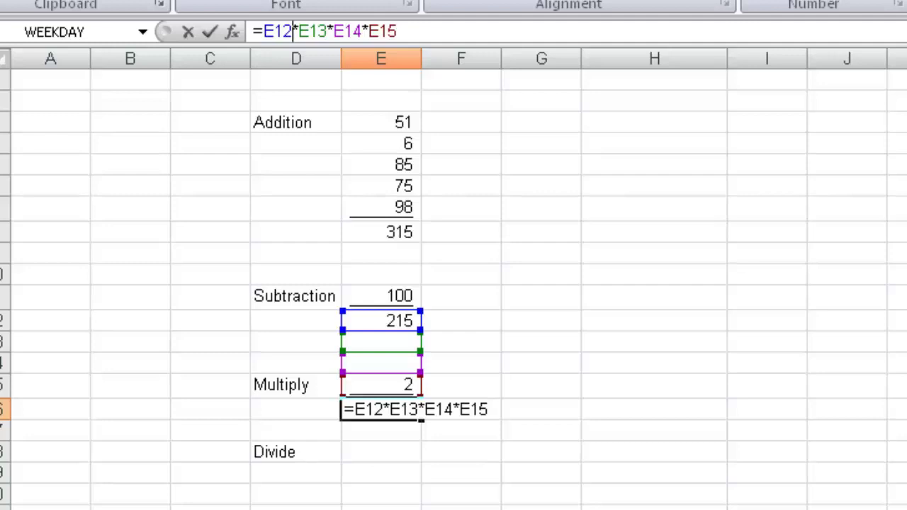
key(Delete)
key(Delete)
key(Delete)
key(Delete)
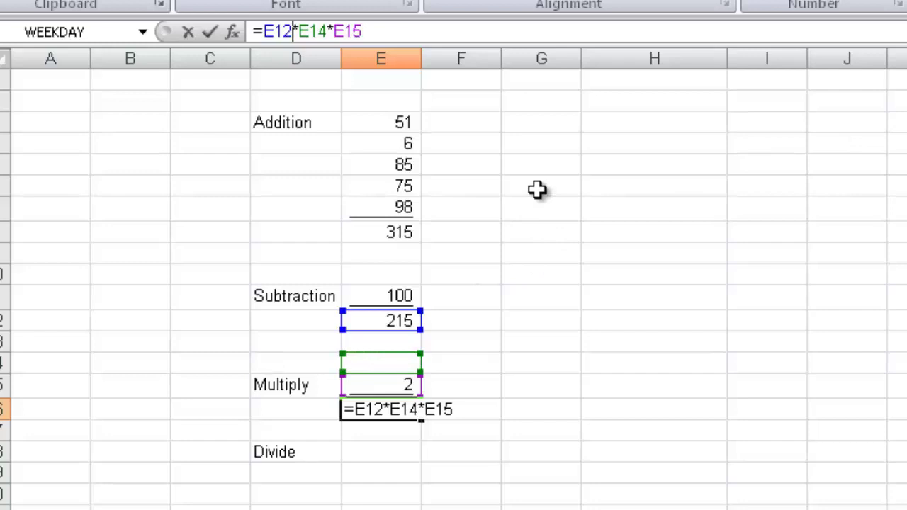
key(Delete)
key(Delete)
key(Delete)
key(Delete)
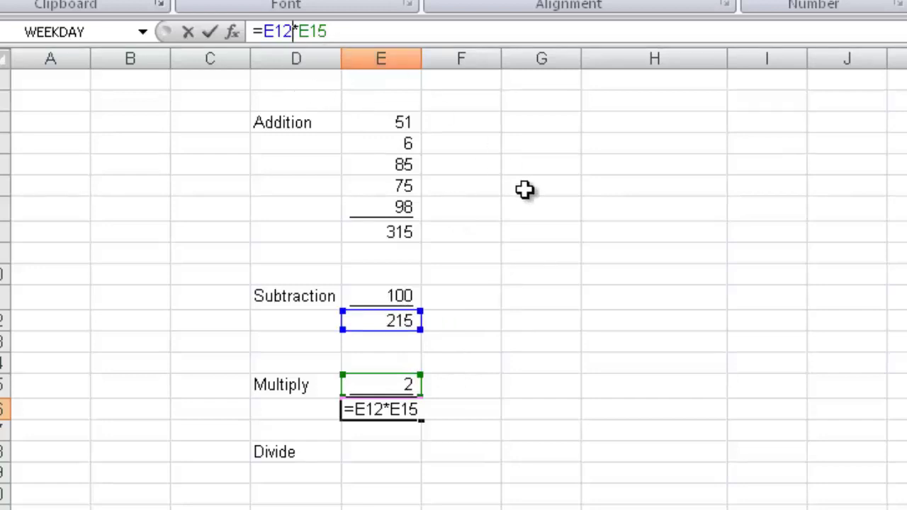
key(Return)
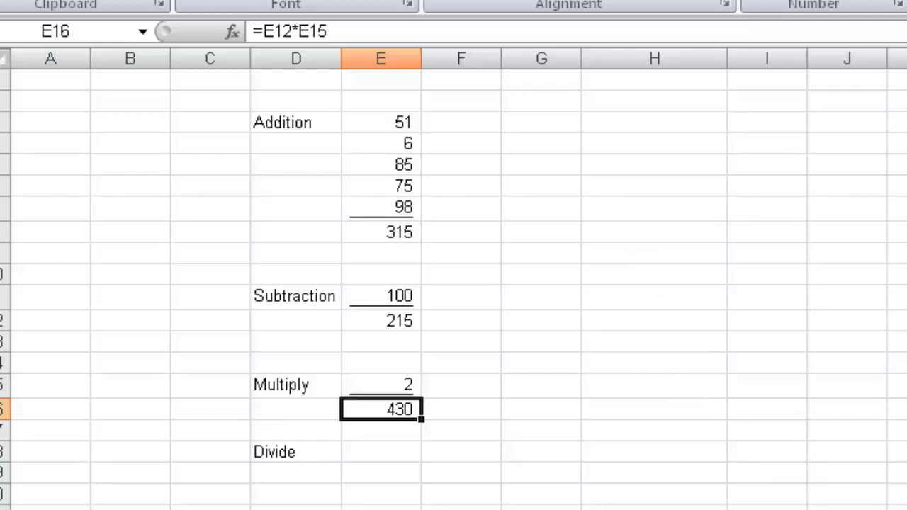
Step: Enter the divisor 3 in E18 in the Divide row
click(392, 454)
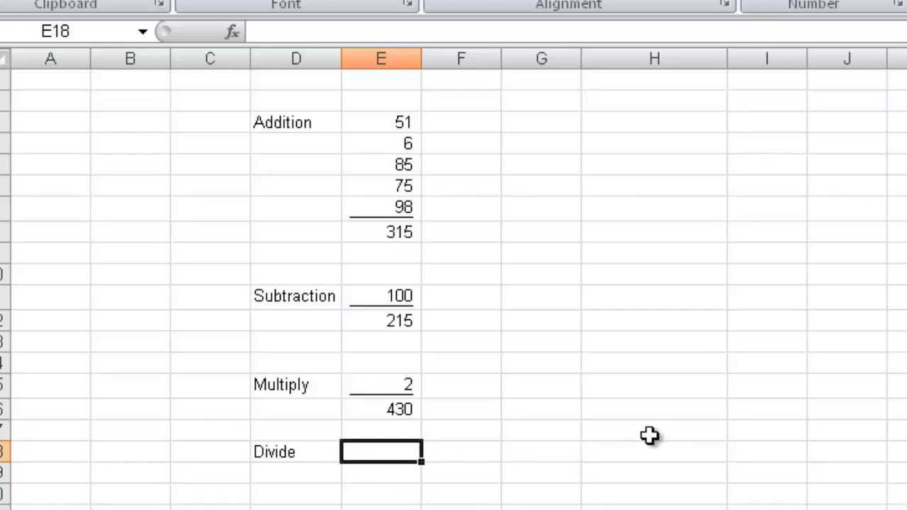
text(3)
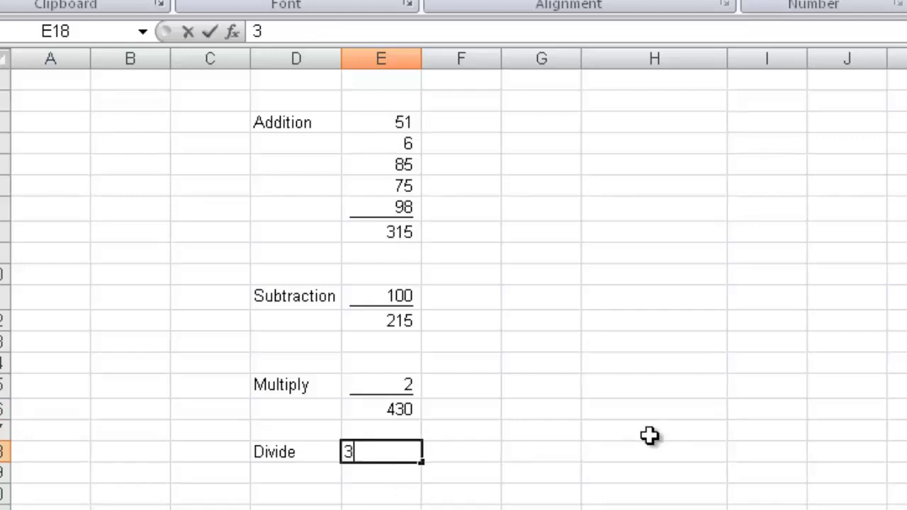
key(ctrl+Return)
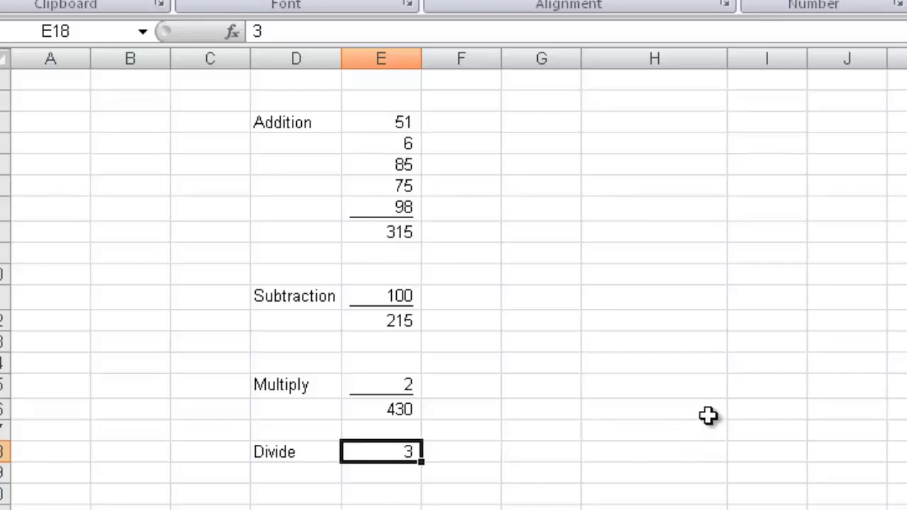
click(393, 471)
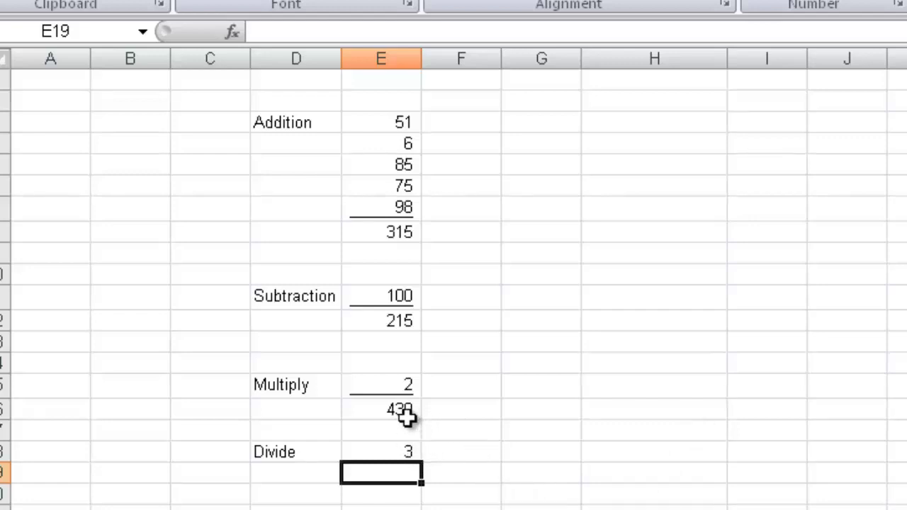
click(411, 454)
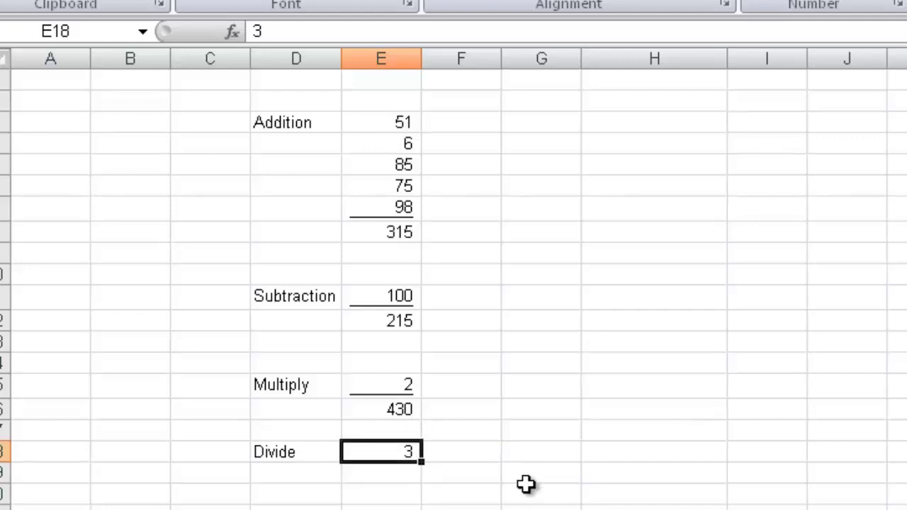
click(401, 408)
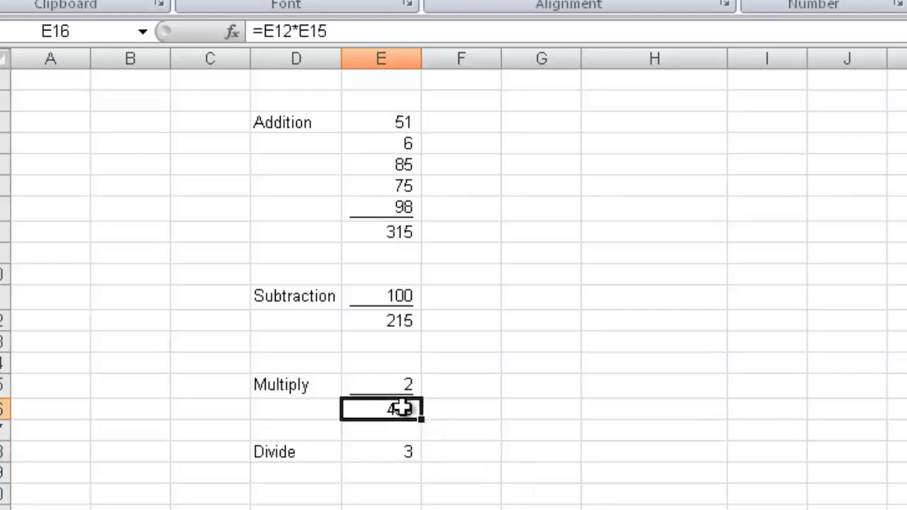
Step: Type the label Numerator into F16 beside the 430 product
click(487, 411)
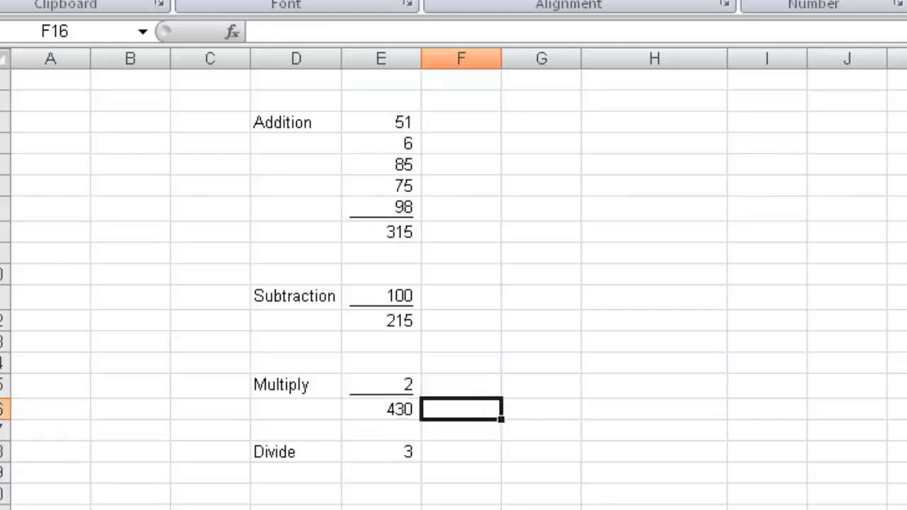
text(Numerat)
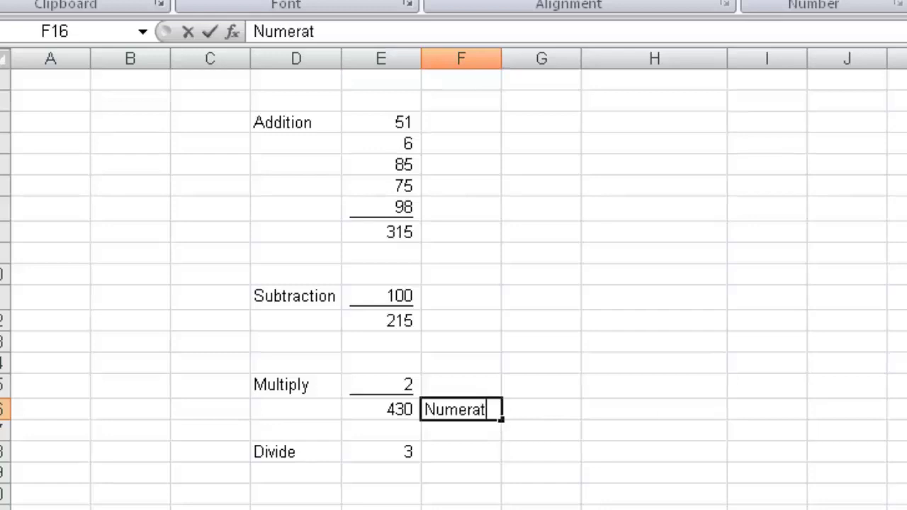
text(or)
key(ctrl+Return)
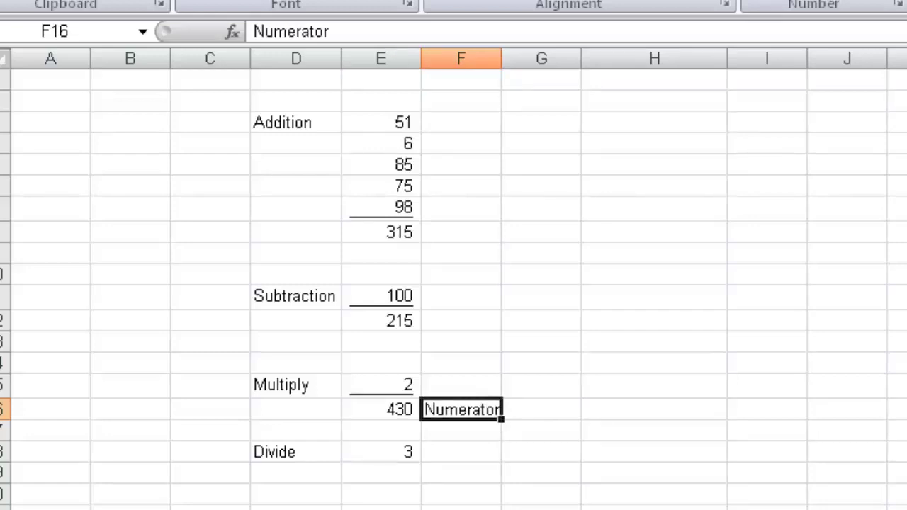
Step: Enter the label Denomitor in F18 beside the divisor 3
click(459, 452)
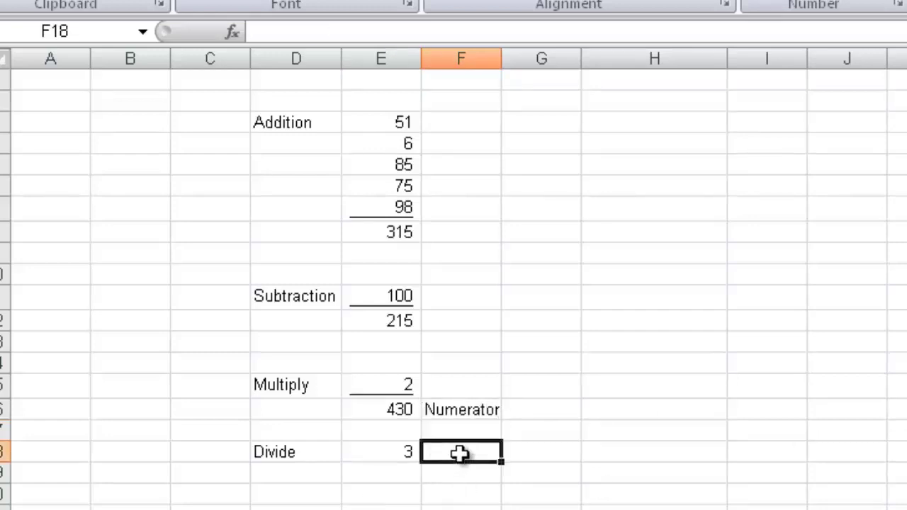
text(De)
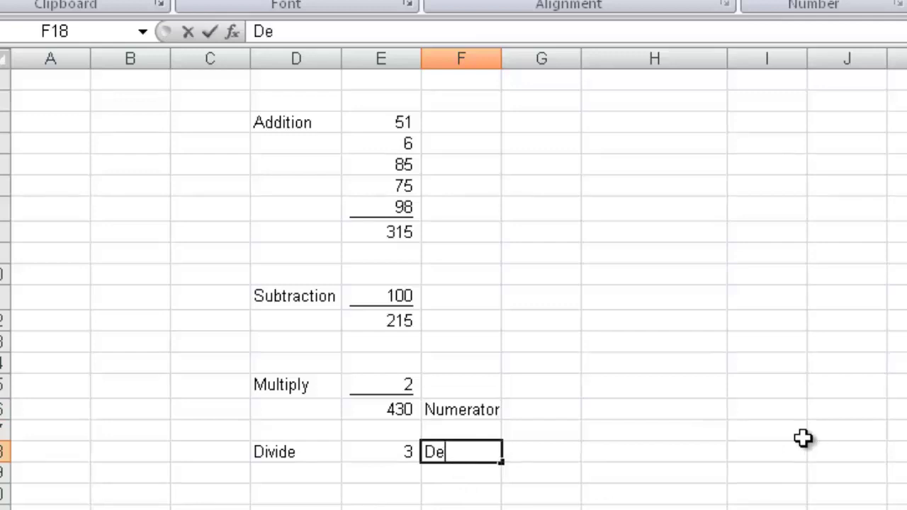
text(nomit)
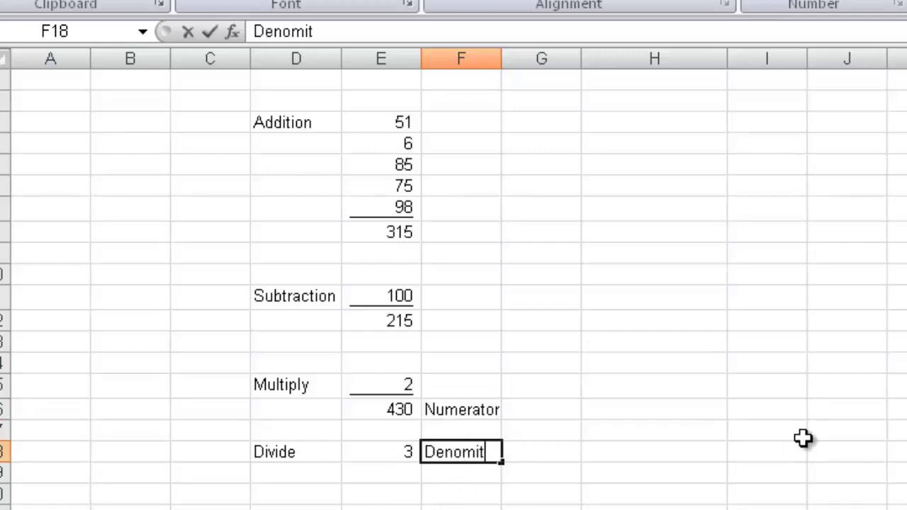
text(or)
key(ctrl+Return)
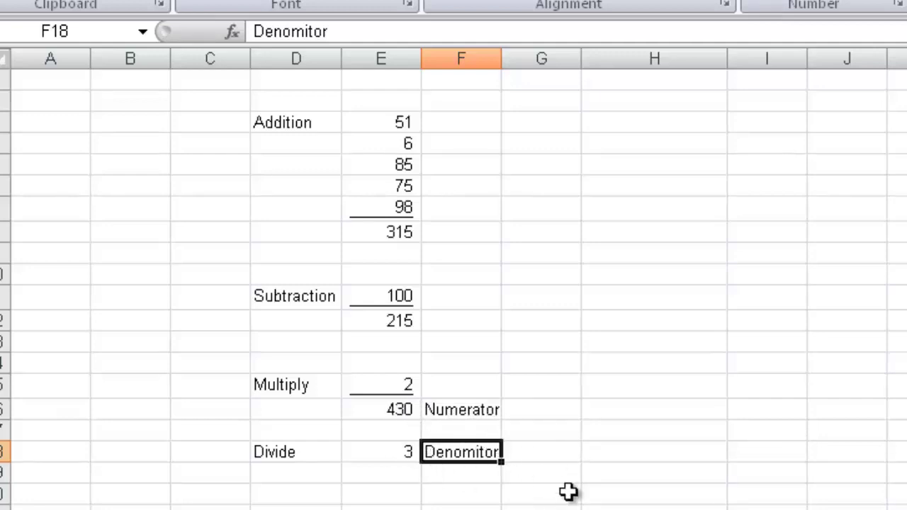
click(385, 476)
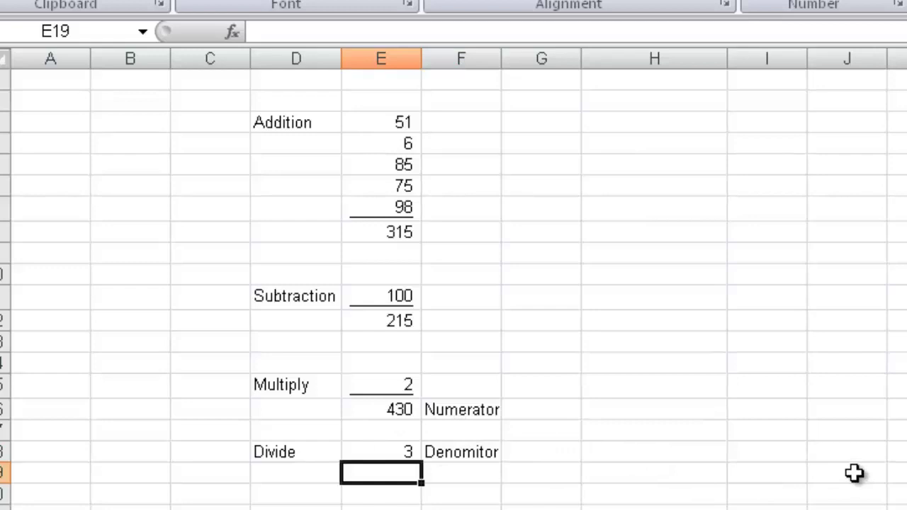
Step: Enter the formula =E16/E18 in E19 to divide 430 by 3, showing 143
text(=)
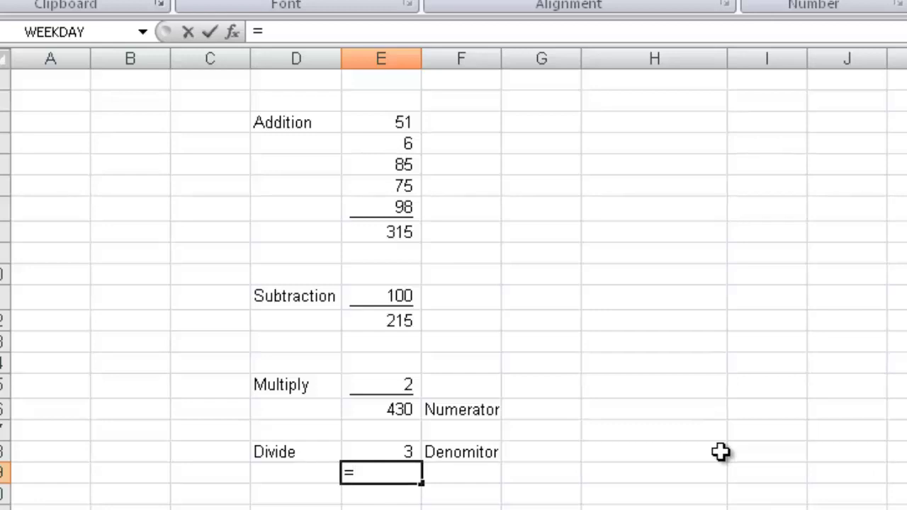
click(404, 415)
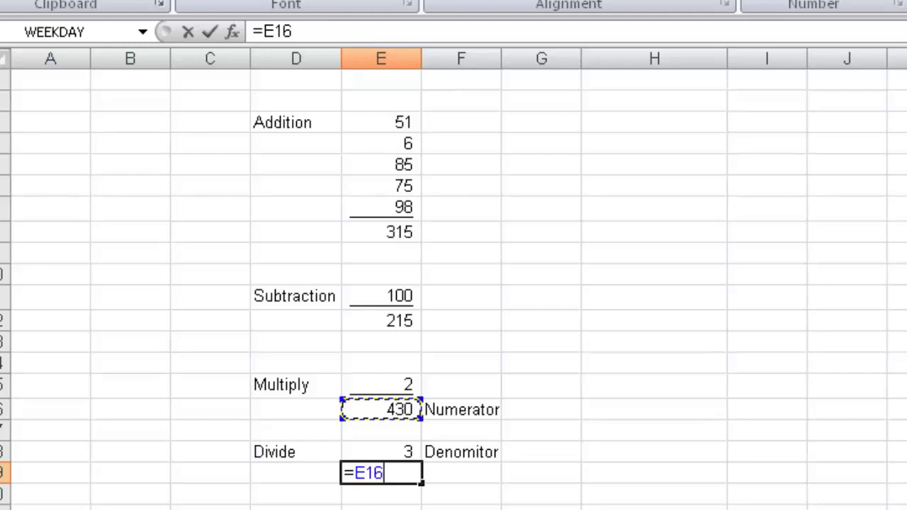
text(/)
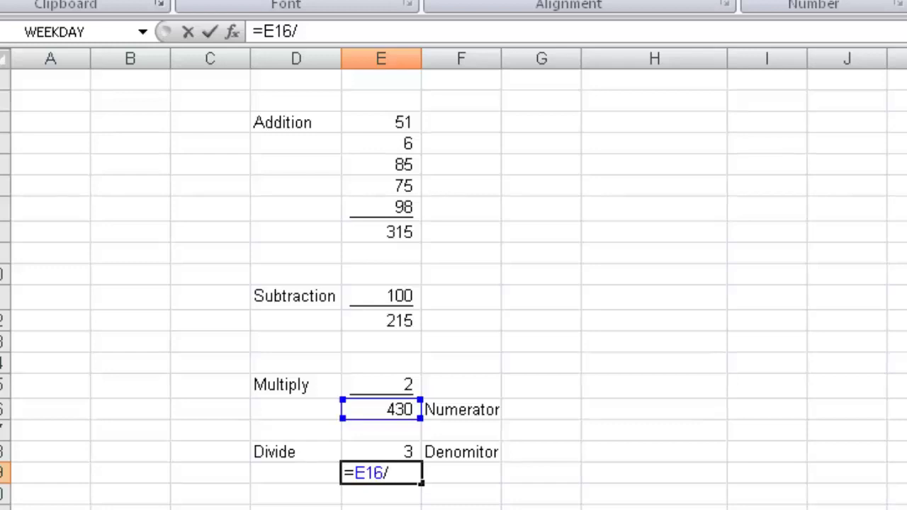
click(405, 452)
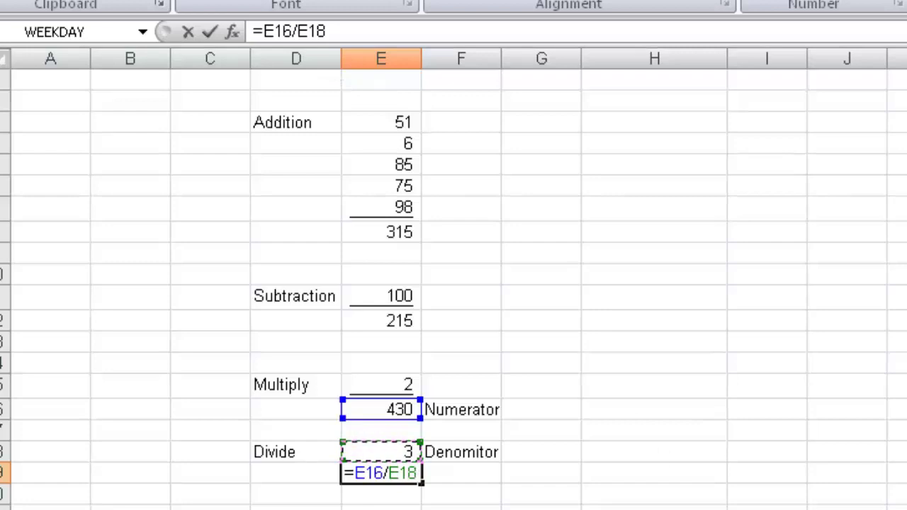
key(ctrl+Return)
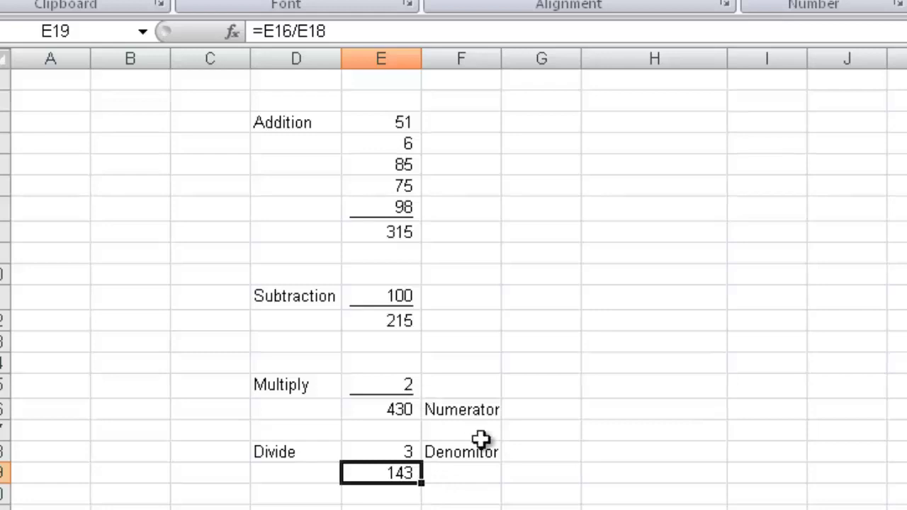
Step: Format E19 as a number with 4 decimal places so it reads 143.3333
right_click(388, 473)
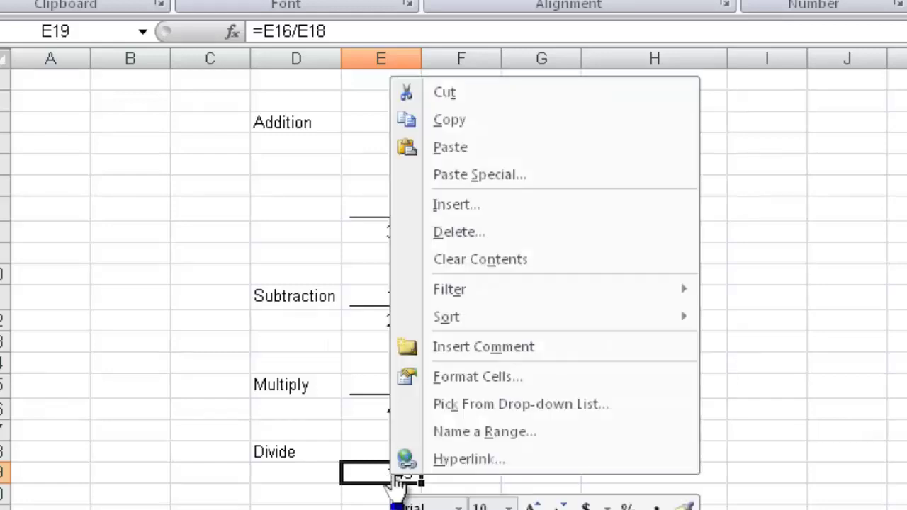
click(517, 383)
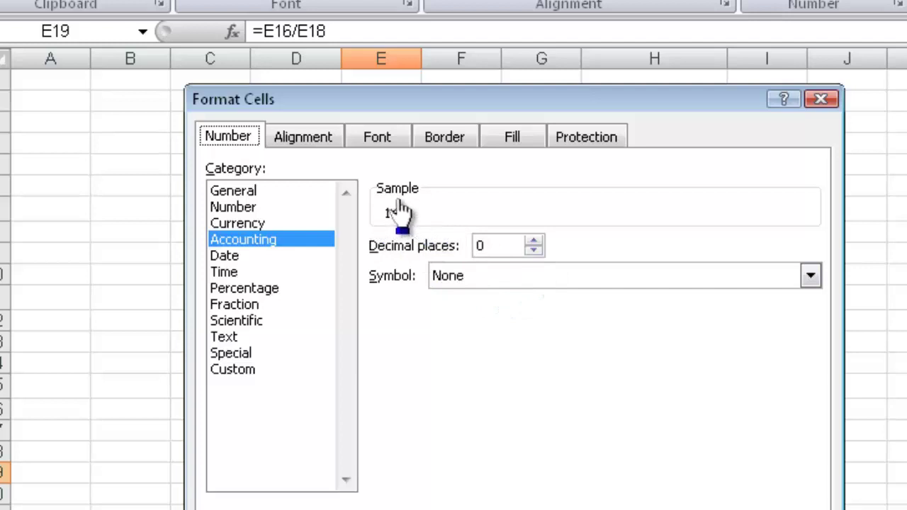
click(536, 250)
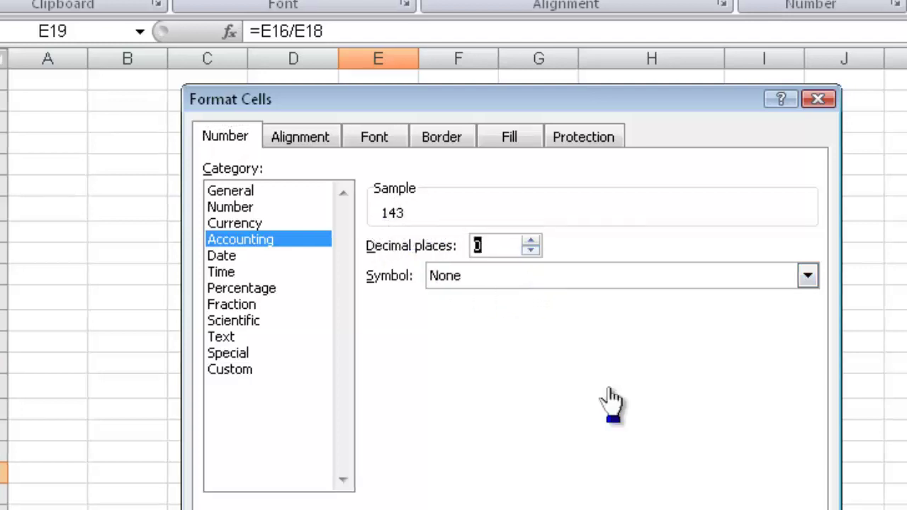
click(532, 241)
click(531, 242)
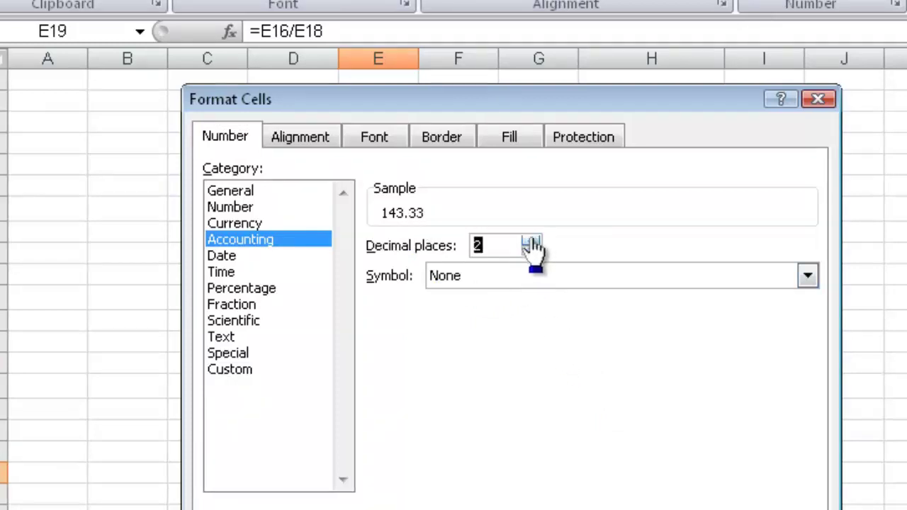
click(531, 242)
click(532, 242)
key(Return)
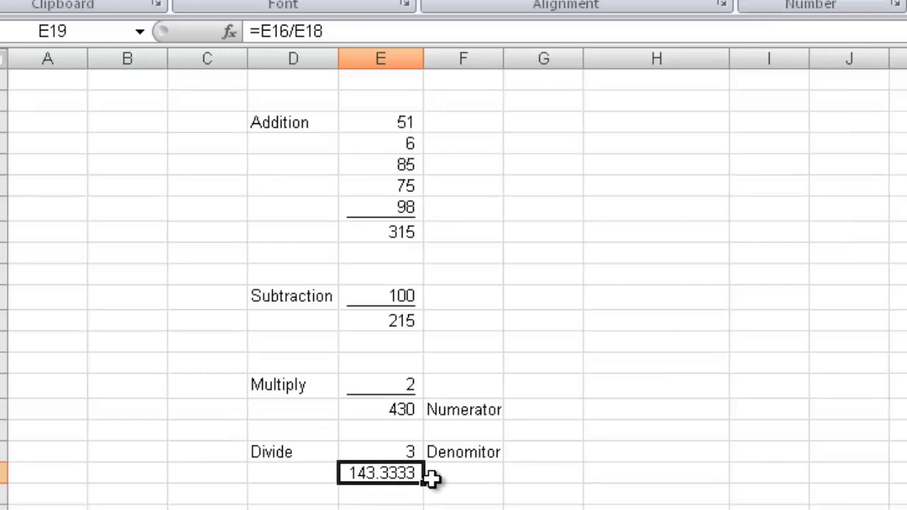
Step: Change the divisor in E18 to 6, then to 2, so E19 recalculates to 215.0000
click(410, 453)
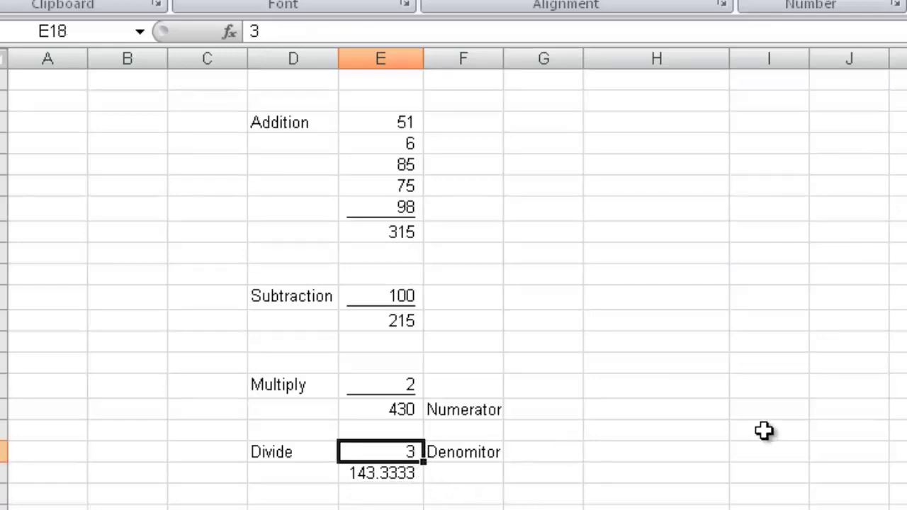
click(401, 471)
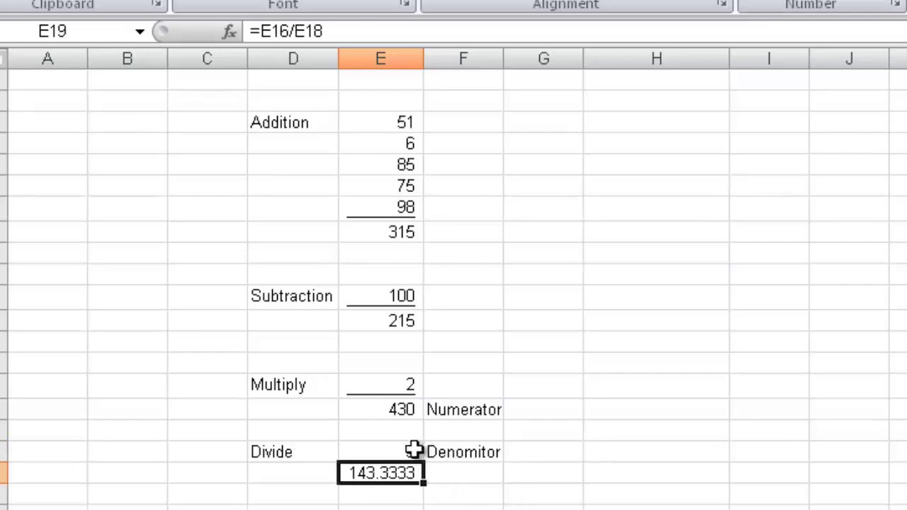
click(414, 452)
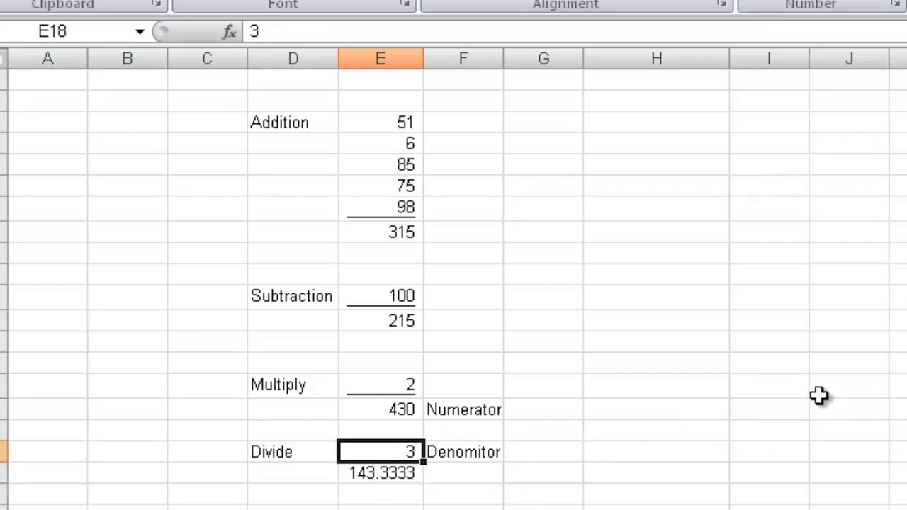
text(6)
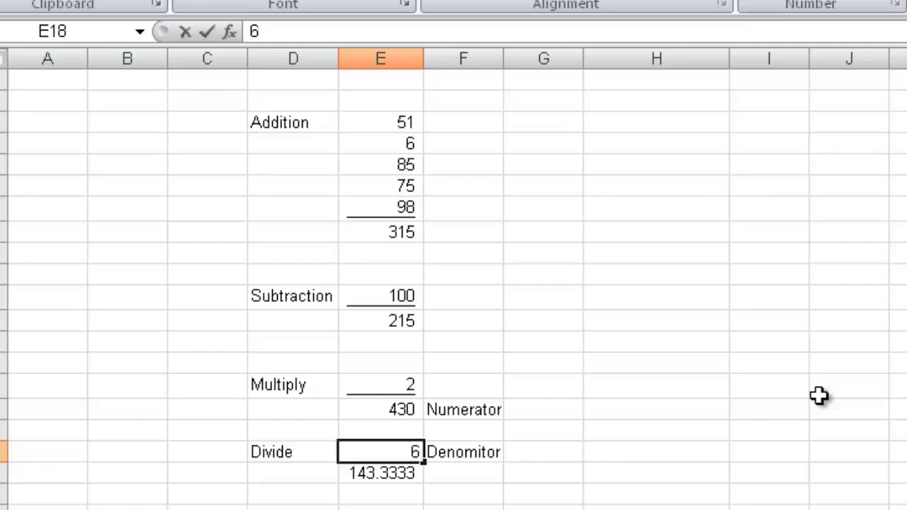
key(ctrl+Return)
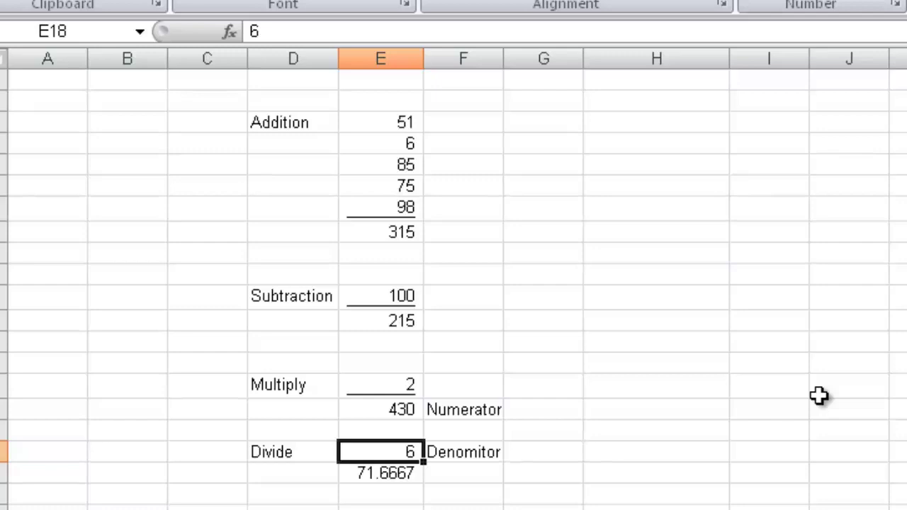
text(2)
key(ctrl+Return)
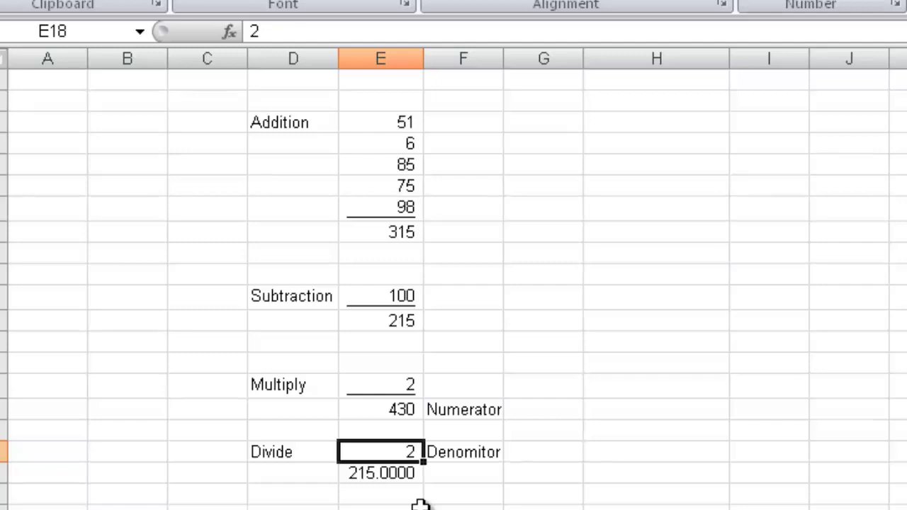
click(276, 124)
click(296, 297)
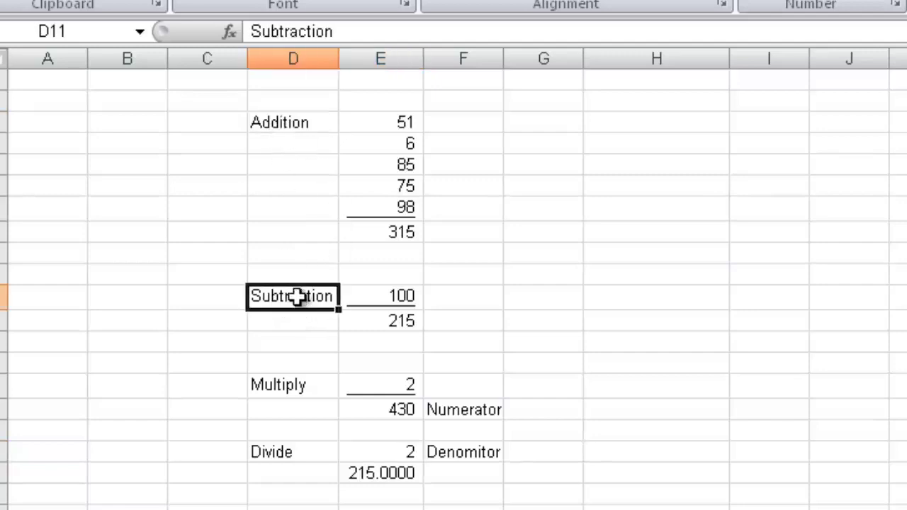
click(294, 383)
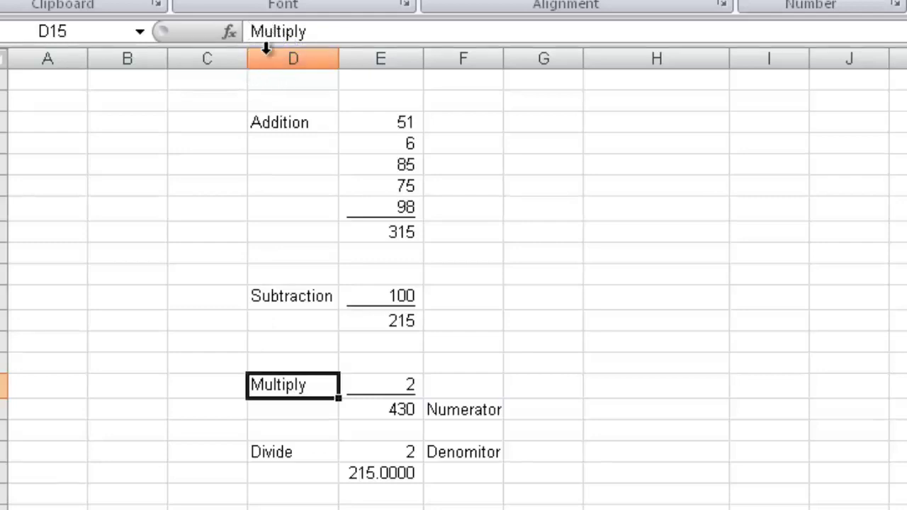
click(297, 454)
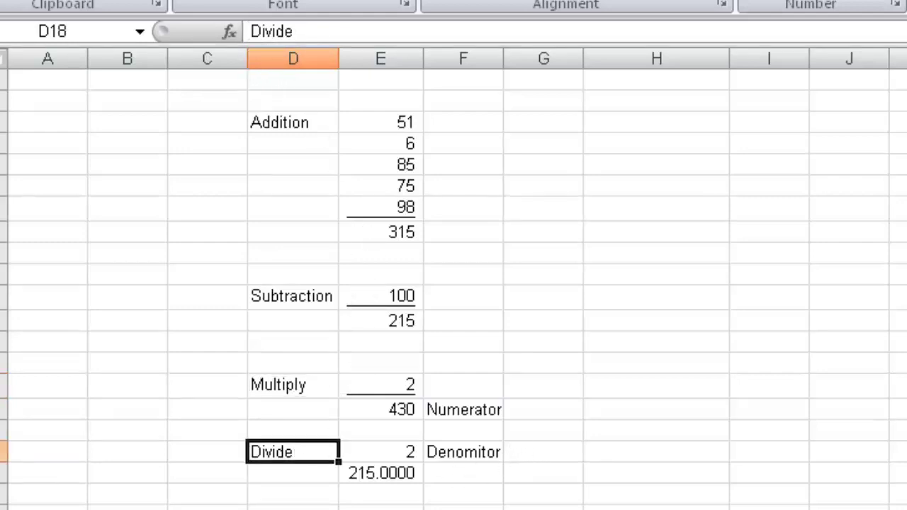
click(412, 454)
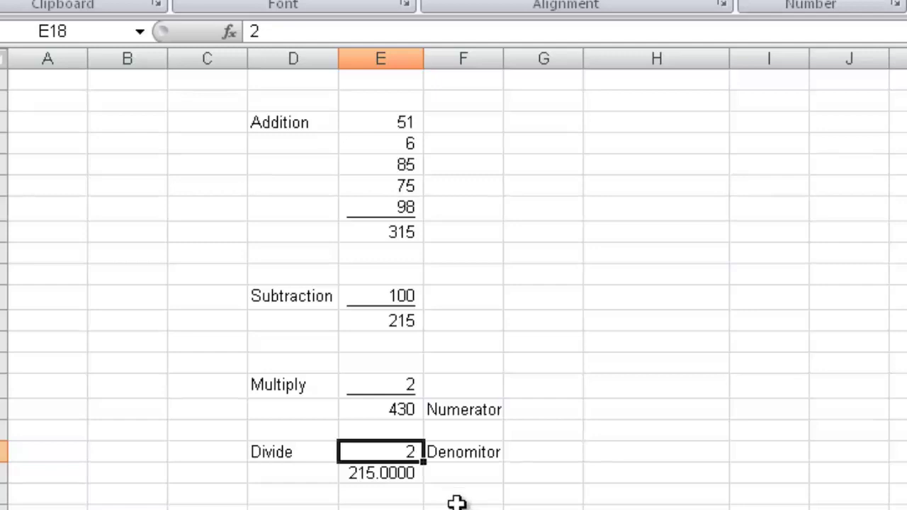
click(478, 409)
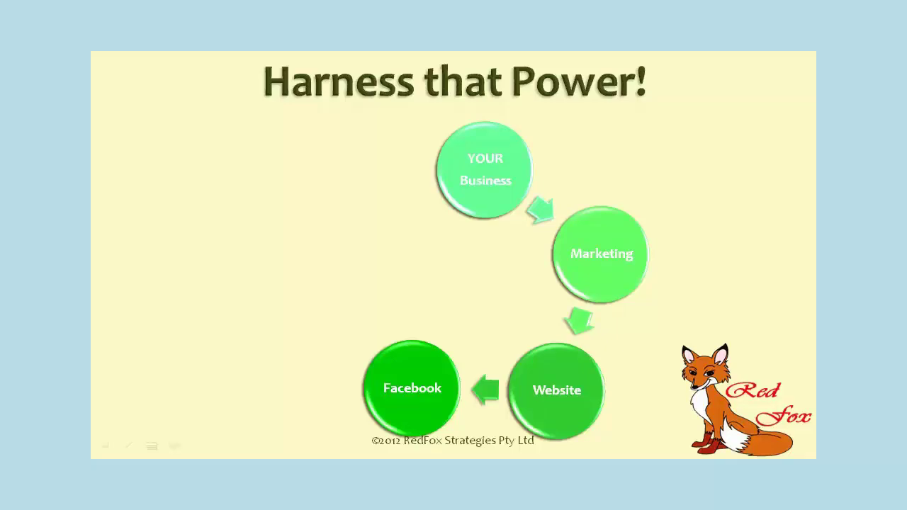
Step: Advance past the Profit Engine circle and banknotes photo to the 'How Can You Get Yours?' slide
key(space)
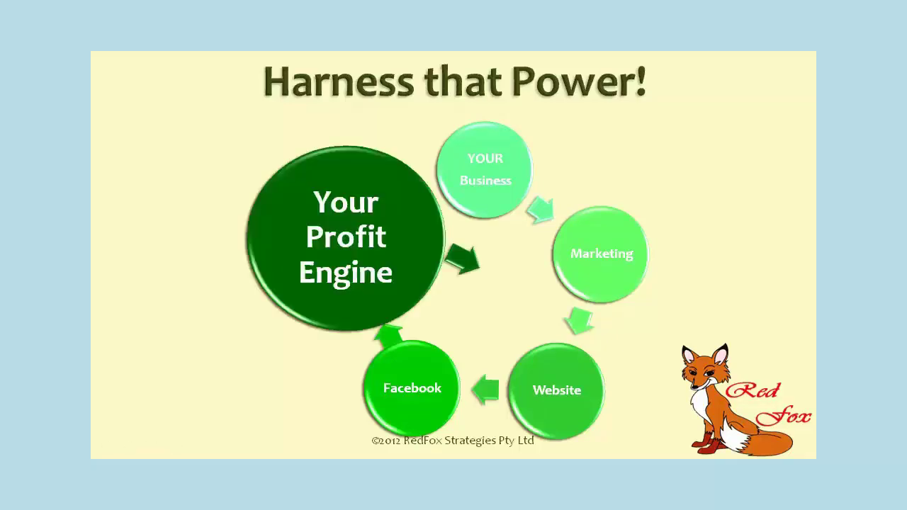
key(space)
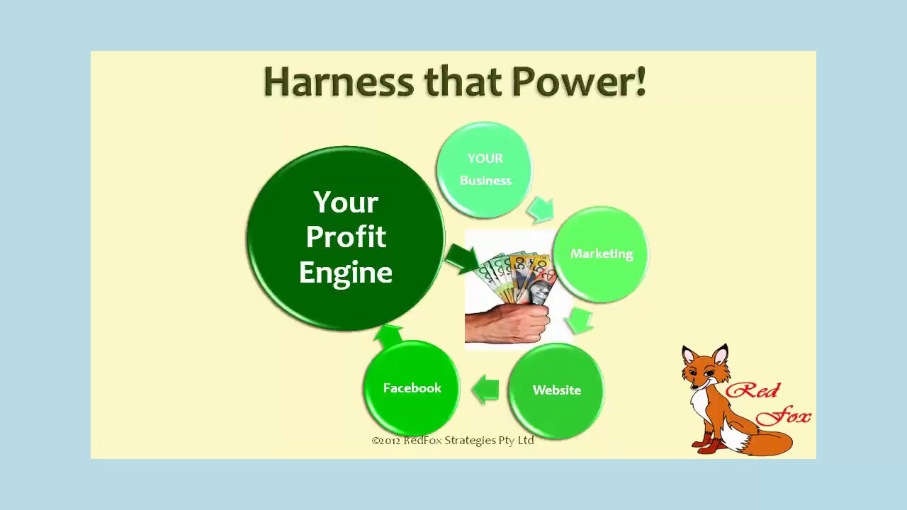
key(space)
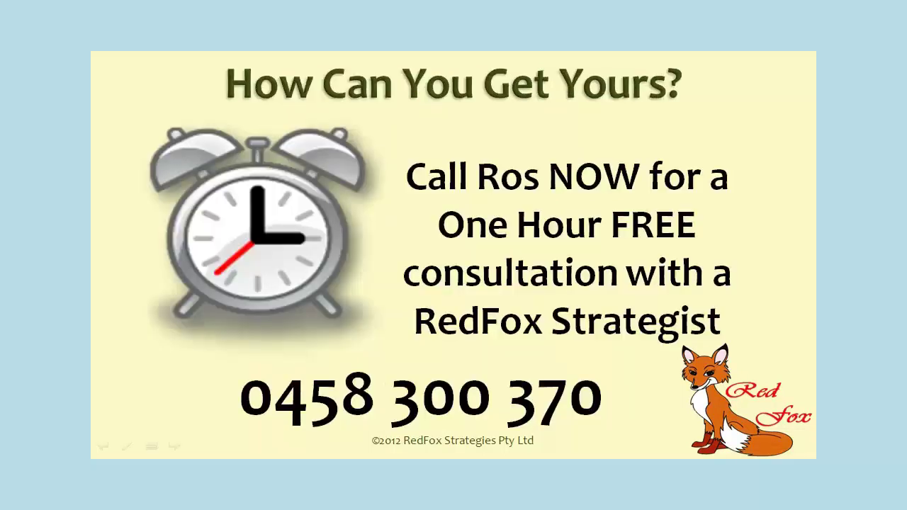